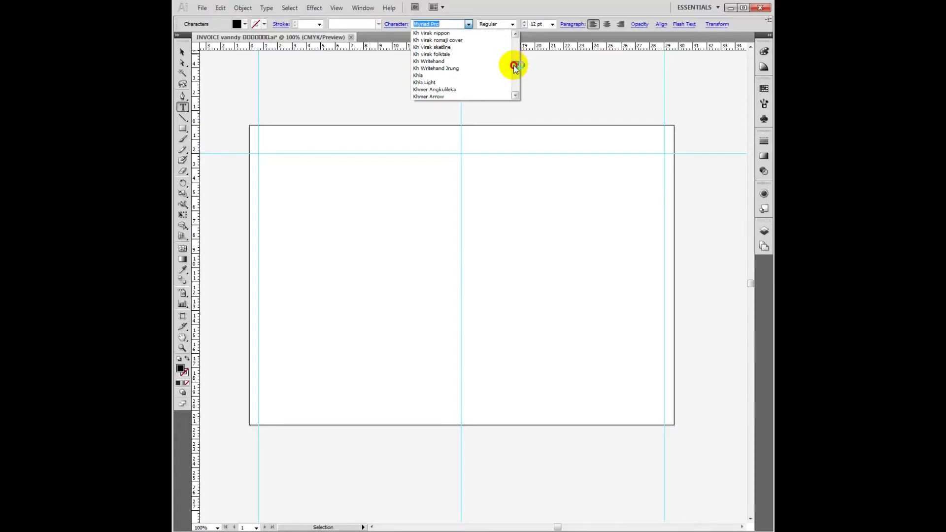
Add the Khmer title 'វិក្កីបោះពុម្ព' near the artboard top in Kh Muol at 21 pt.
{"action": "mouse_move", "coordinate": [513, 63]}
{"action": "left_mouse_down"}
{"action": "mouse_move", "coordinate": [515, 73]}
{"action": "mouse_move", "coordinate": [509, 64]}
{"action": "left_mouse_up"}
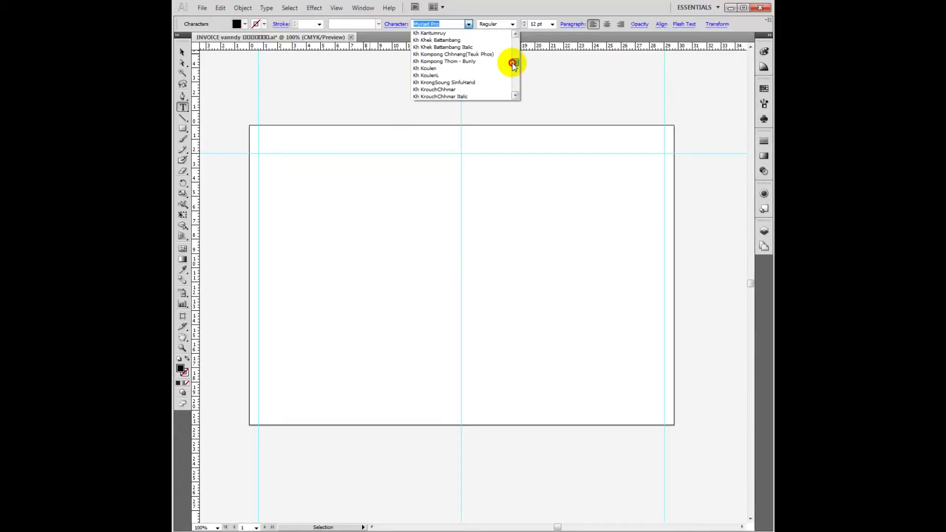
{"action": "left_click", "coordinate": [436, 82]}
{"action": "left_click", "coordinate": [552, 24]}
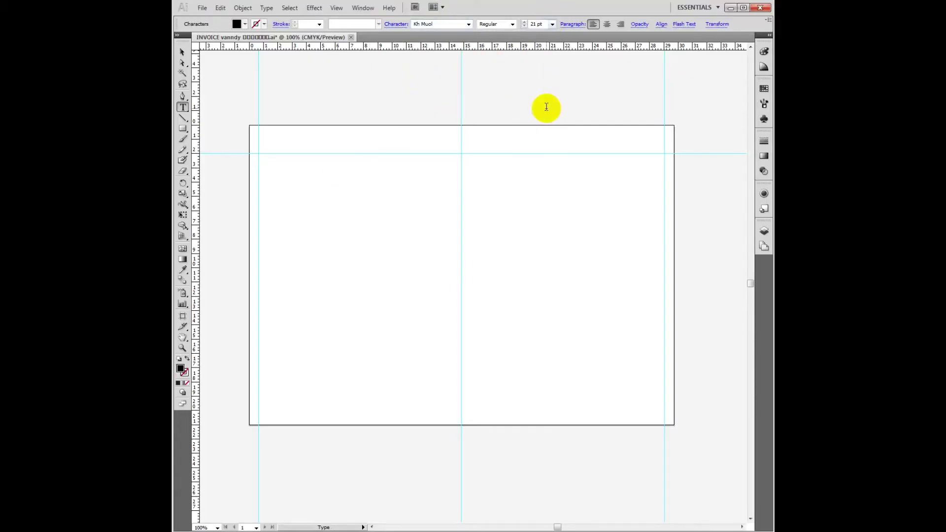
{"action": "left_click", "coordinate": [543, 105]}
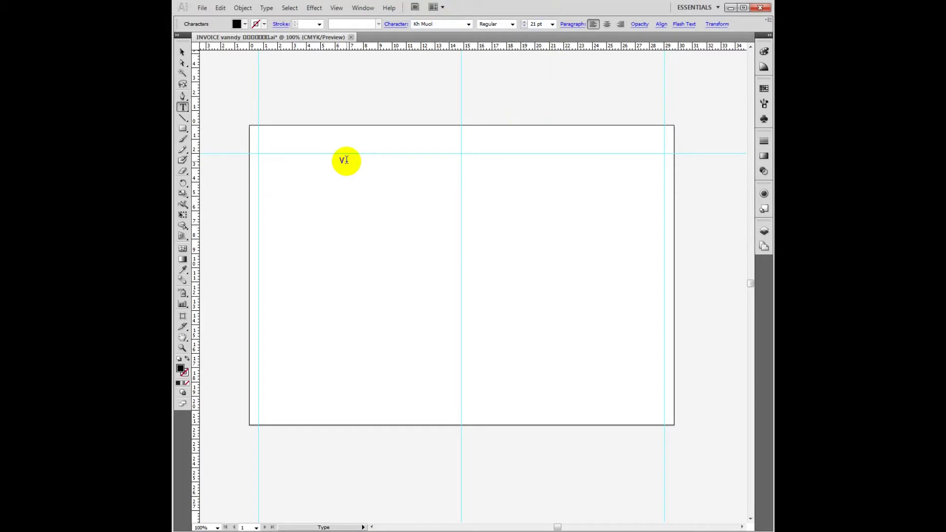
{"action": "type", "text": "វិក្កីបោះពុម្ព"}
{"action": "left_click", "coordinate": [182, 52]}
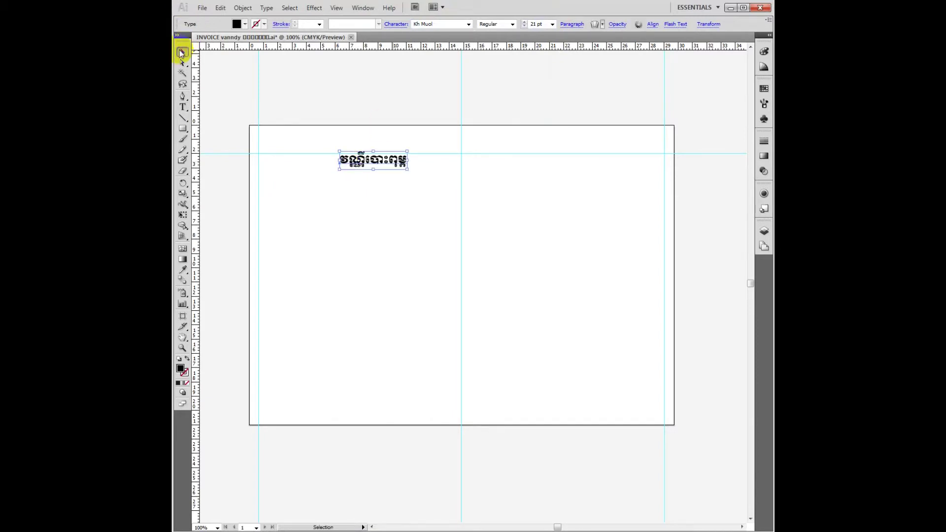
{"action": "left_click", "coordinate": [377, 203]}
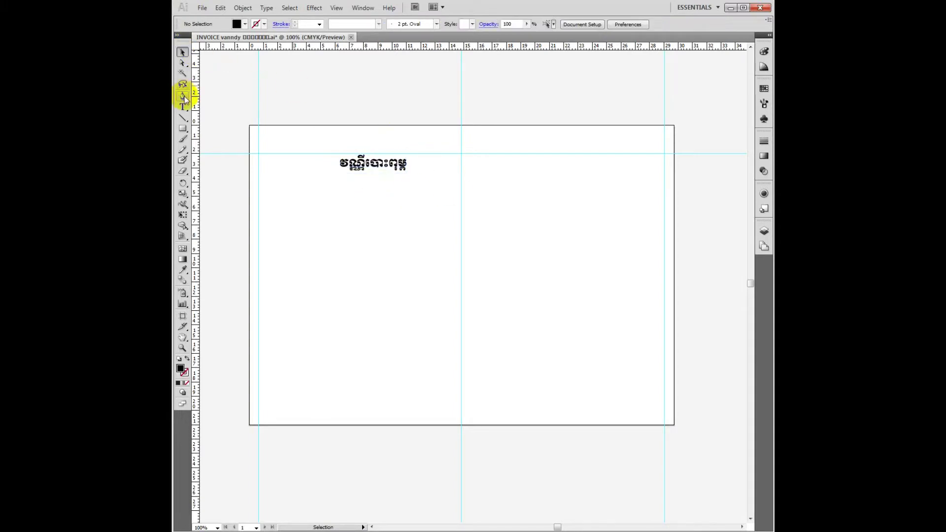
Type the Khmer shop label with trailing dotted blanks left of the title.
{"action": "left_click", "coordinate": [182, 106]}
{"action": "left_click", "coordinate": [267, 162]}
{"action": "type", "text": "ស"}
{"action": "key", "text": "BackSpace"}
{"action": "type", "text": "s"}
{"action": "key", "text": "BackSpace"}
{"action": "type", "text": "ត្មប"}
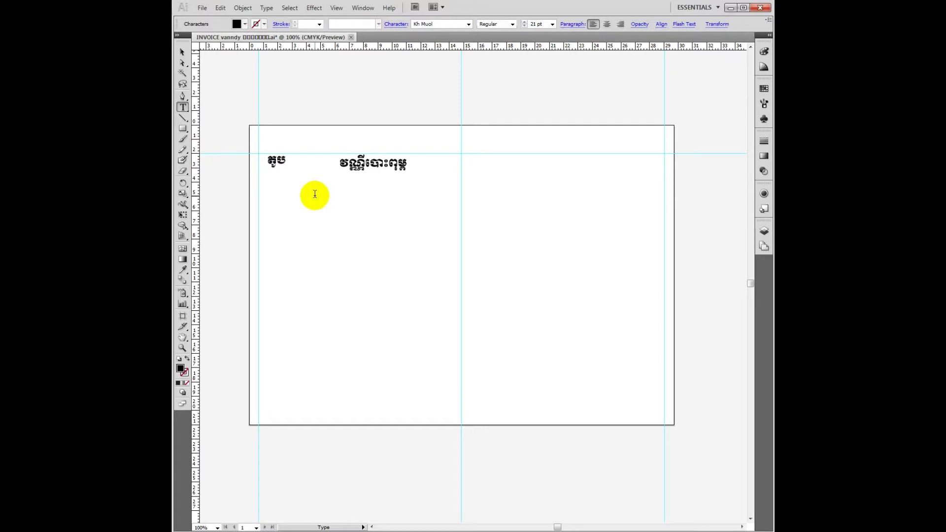
{"action": "key", "text": "BackSpace"}
{"action": "key", "text": "BackSpace"}
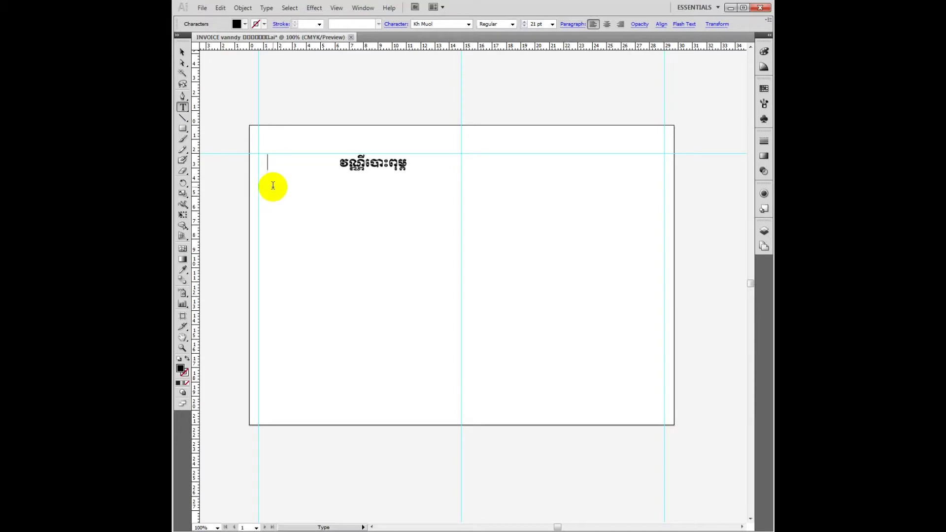
{"action": "type", "text": "ហាទ,t"}
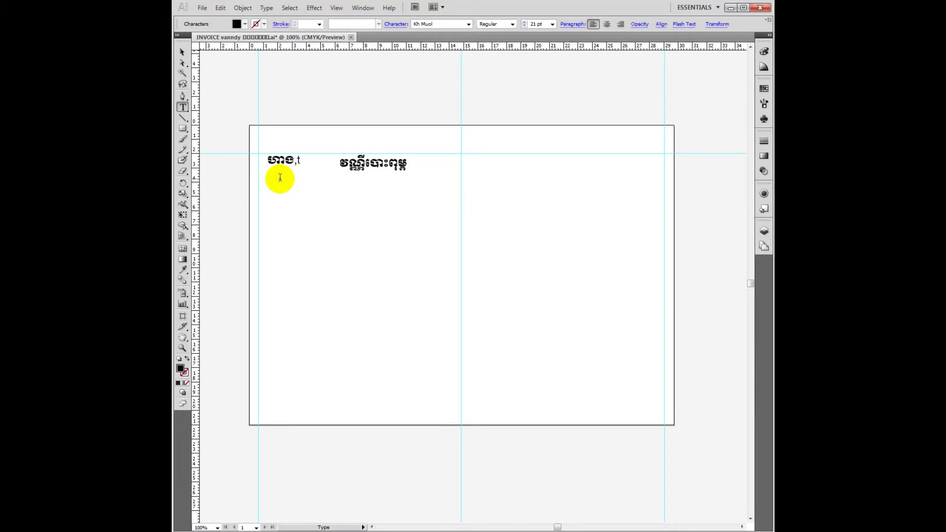
{"action": "type", "text": "ូប........"}
{"action": "key", "text": "Escape"}
Set the shop label to Kh System at 12 pt.
{"action": "left_click", "coordinate": [468, 23]}
{"action": "scroll", "coordinate": [457, 87], "scroll_direction": "down", "scroll_amount": 5}
{"action": "scroll", "coordinate": [453, 90], "scroll_direction": "down", "scroll_amount": 5}
{"action": "scroll", "coordinate": [451, 91], "scroll_direction": "down", "scroll_amount": 5}
{"action": "scroll", "coordinate": [446, 92], "scroll_direction": "down", "scroll_amount": 5}
{"action": "scroll", "coordinate": [447, 93], "scroll_direction": "up", "scroll_amount": 5}
{"action": "left_click", "coordinate": [444, 64]}
{"action": "left_click", "coordinate": [536, 24]}
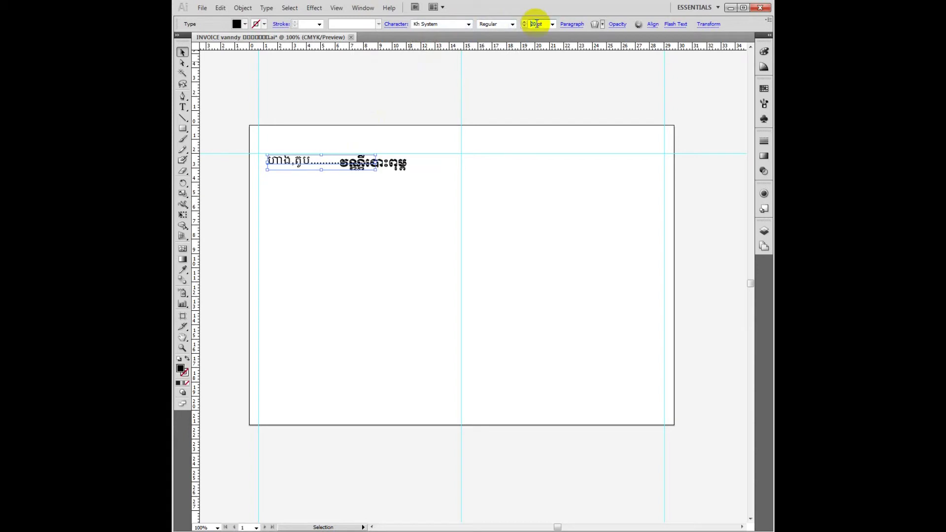
{"action": "type", "text": "12"}
{"action": "key", "text": "Return"}
{"action": "left_click", "coordinate": [295, 187]}
Duplicate the label onto the line below and retype it as 'shop.......'.
{"action": "double_click", "coordinate": [359, 163]}
{"action": "left_click", "coordinate": [405, 197]}
{"action": "left_click", "coordinate": [362, 169]}
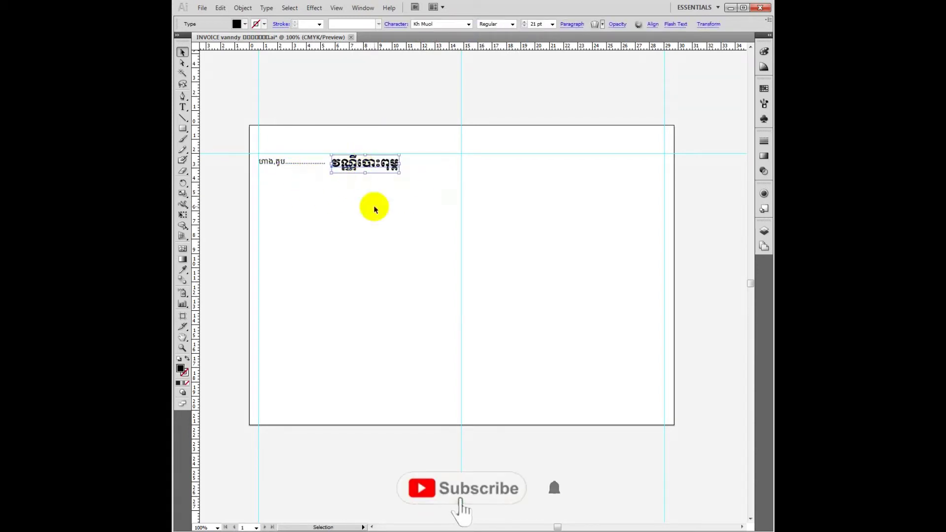
{"action": "left_click_drag", "start_coordinate": [270, 161], "coordinate": [270, 177]}
{"action": "double_click", "coordinate": [269, 177]}
{"action": "type", "text": "s...................."}
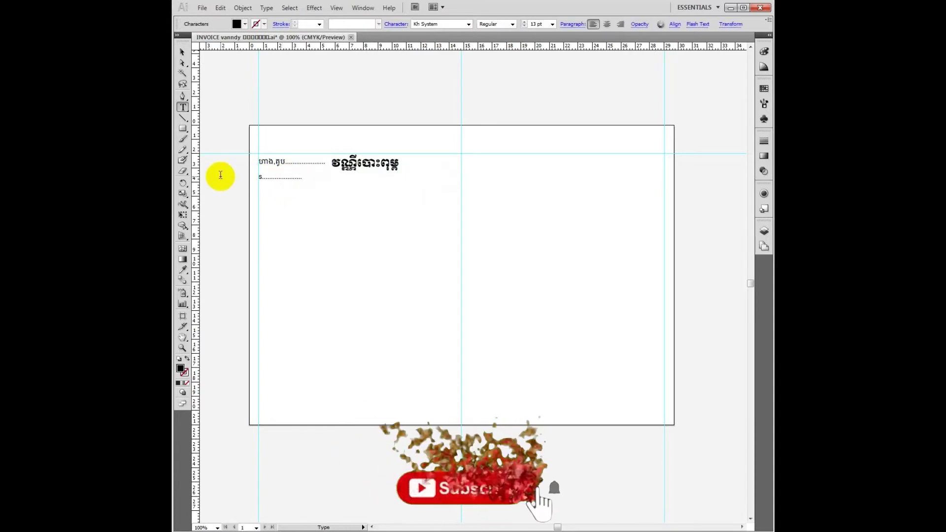
{"action": "type", "text": "hop"}
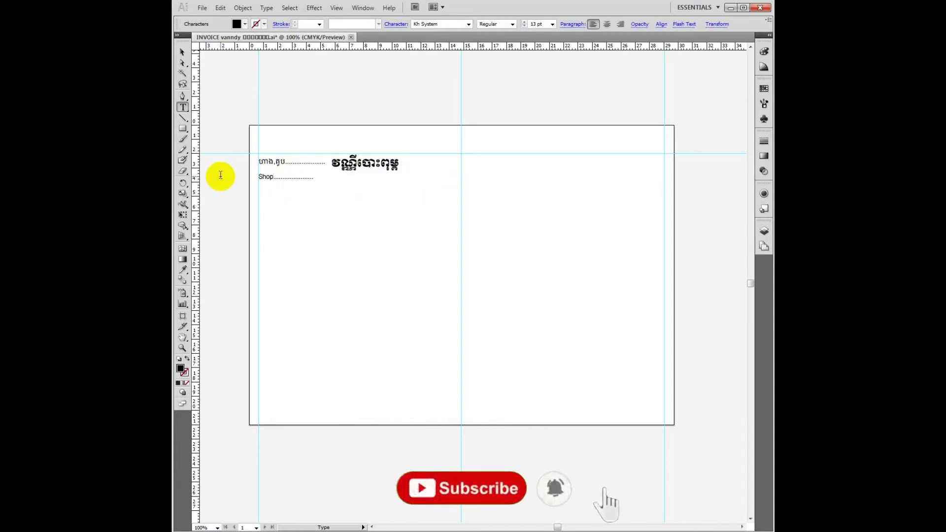
{"action": "type", "text": "......."}
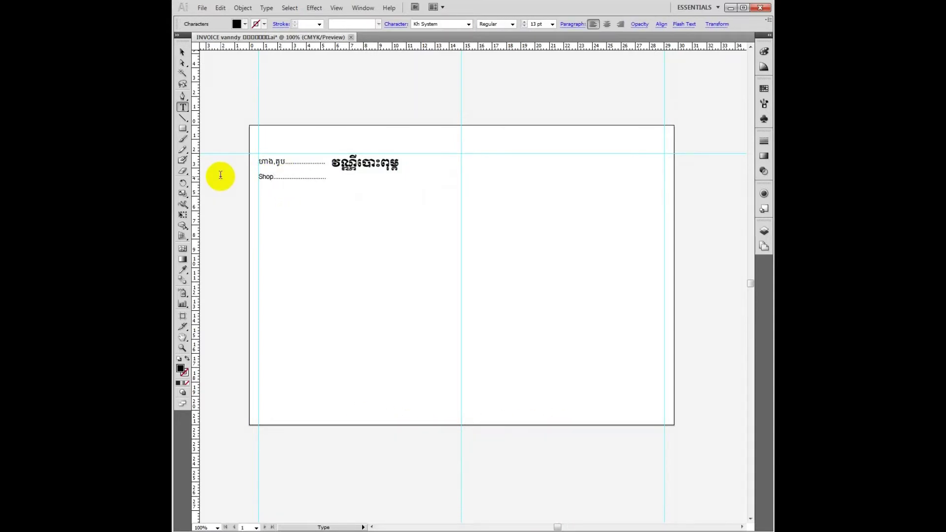
{"action": "left_click", "coordinate": [182, 52]}
{"action": "key", "text": "Up"}
{"action": "key", "text": "Up"}
{"action": "key", "text": "Up"}
{"action": "key", "text": "Up"}
{"action": "key", "text": "Up"}
{"action": "key", "text": "Up"}
{"action": "left_click", "coordinate": [344, 106]}
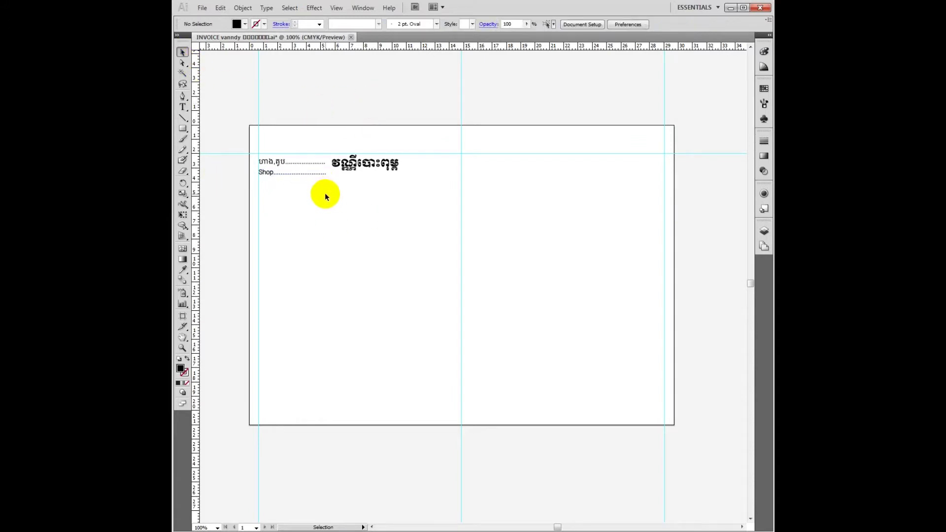
{"action": "key", "text": "alt"}
Copy both left header lines to the right of the title and zoom in on them.
{"action": "mouse_move", "coordinate": [301, 195]}
{"action": "left_mouse_down"}
{"action": "mouse_move", "coordinate": [298, 158]}
{"action": "mouse_move", "coordinate": [436, 166]}
{"action": "left_mouse_up"}
{"action": "left_click_drag", "start_coordinate": [377, 193], "coordinate": [338, 158]}
{"action": "left_click", "coordinate": [536, 24]}
{"action": "left_click_drag", "start_coordinate": [432, 198], "coordinate": [401, 158]}
{"action": "left_click", "coordinate": [432, 217]}
{"action": "key", "text": "ctrl+plus"}
{"action": "left_click_drag", "start_coordinate": [399, 193], "coordinate": [544, 190]}
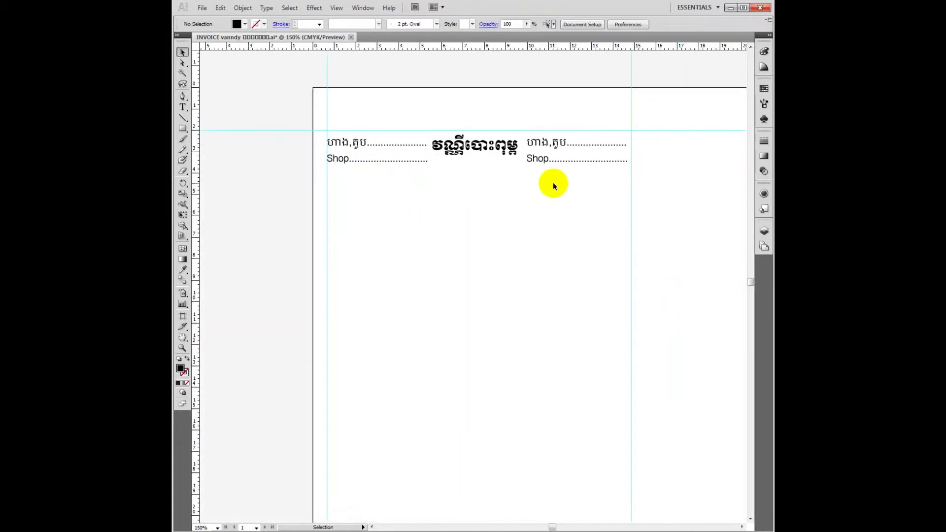
Retype the right copies as a dotted 'N' line and the Khmer day/month/year line.
{"action": "key", "text": "t"}
{"action": "left_click_drag", "start_coordinate": [627, 143], "coordinate": [527, 146]}
{"action": "type", "text": "N"}
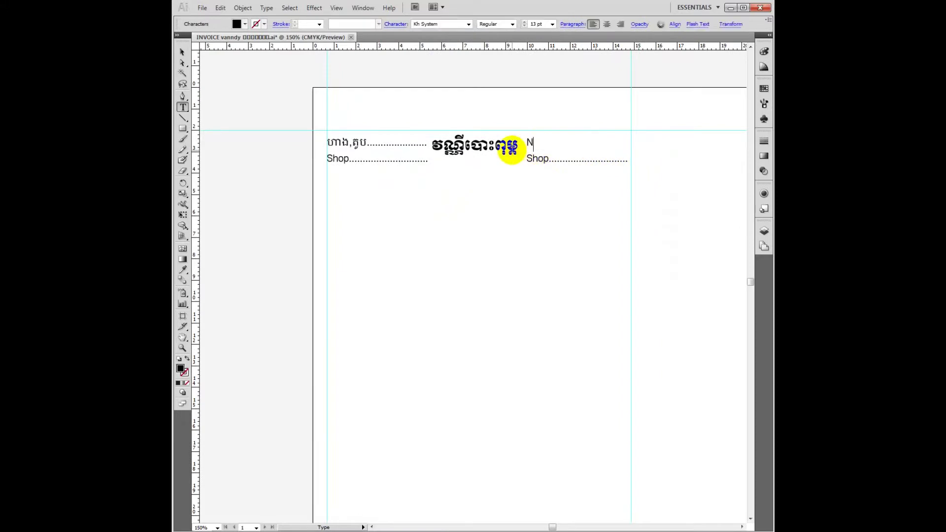
{"action": "type", "text": "..............................."}
{"action": "left_click", "coordinate": [626, 161]}
{"action": "left_click_drag", "start_coordinate": [626, 162], "coordinate": [510, 161]}
{"action": "key", "text": "BackSpace"}
{"action": "type", "text": "ថ្ងៃ..........ខែ..........ឆ្នាំ"}
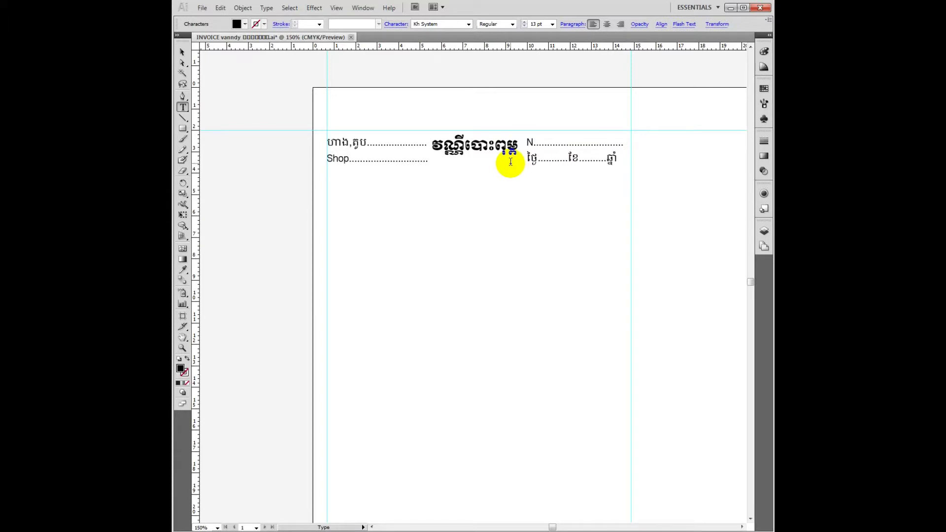
{"action": "left_click", "coordinate": [182, 52]}
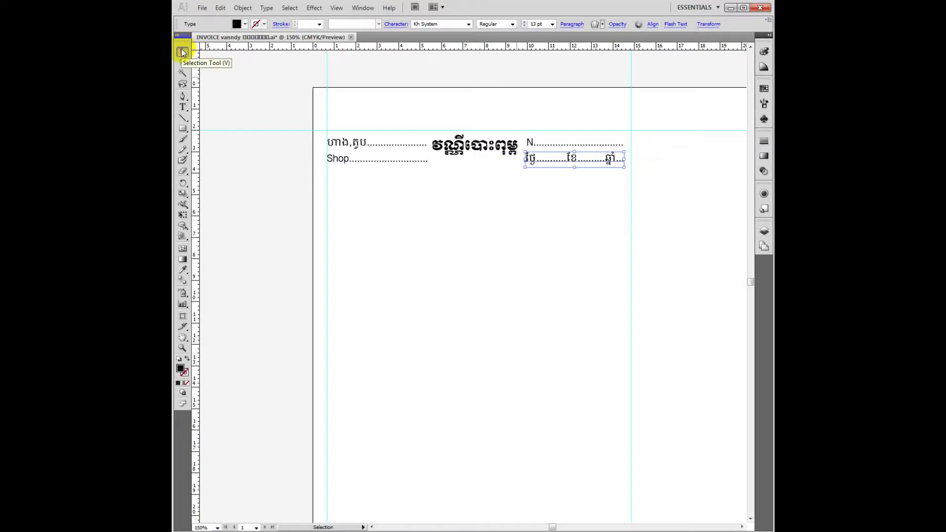
Extend the N line with four more dots.
{"action": "left_click", "coordinate": [529, 143]}
{"action": "left_click", "coordinate": [570, 211]}
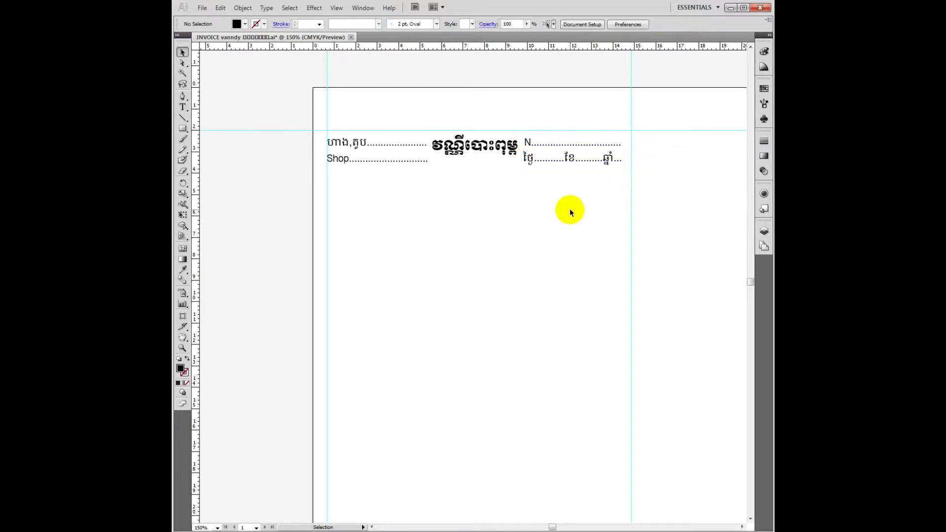
{"action": "key", "text": "t"}
{"action": "left_click", "coordinate": [628, 159]}
{"action": "type", "text": "...."}
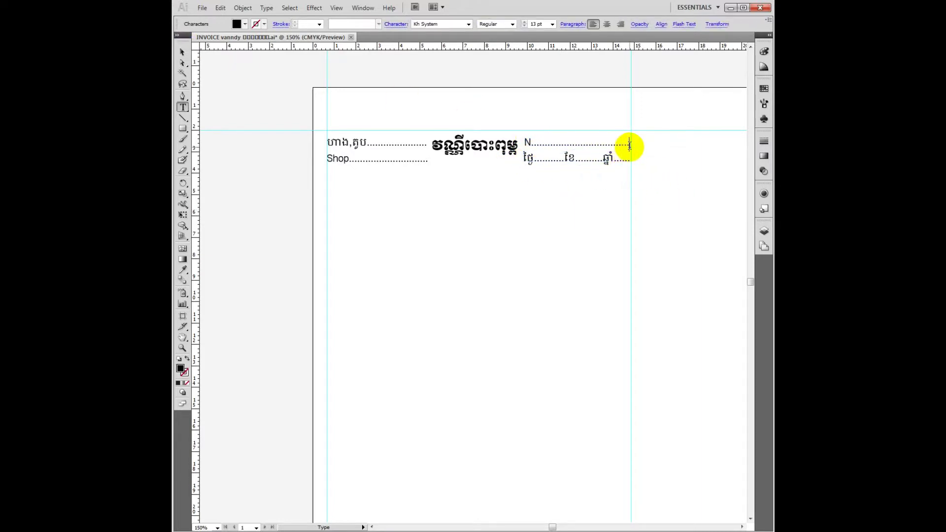
{"action": "left_click", "coordinate": [182, 52]}
{"action": "left_click", "coordinate": [561, 188]}
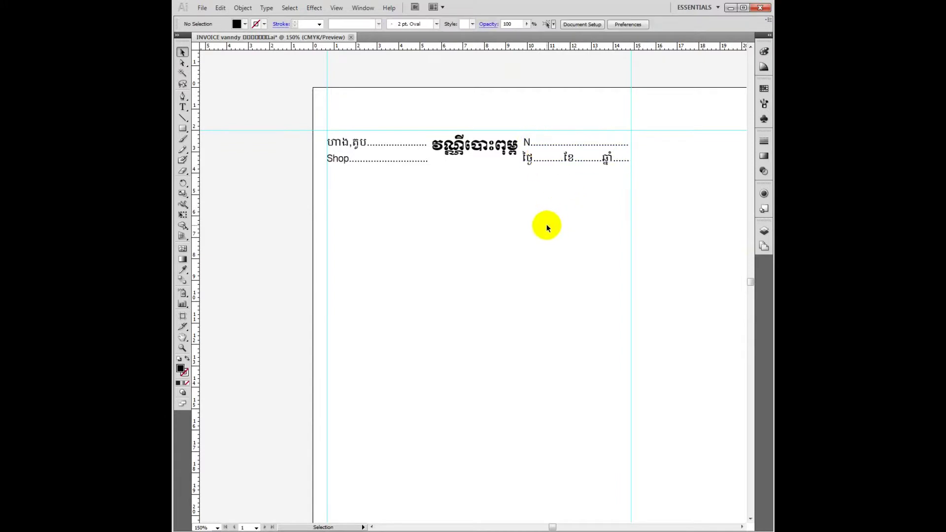
{"action": "left_click_drag", "start_coordinate": [431, 186], "coordinate": [374, 146]}
{"action": "left_click", "coordinate": [477, 153]}
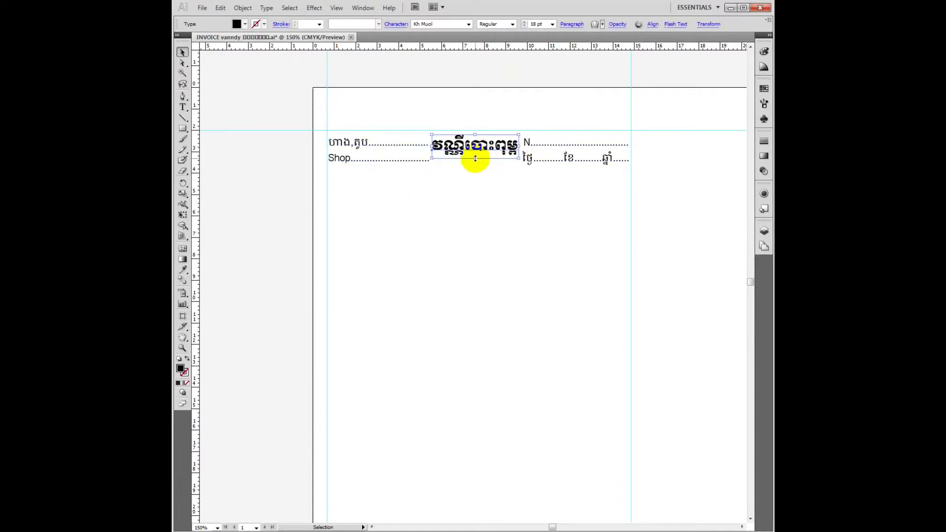
Colour all the header text blue.
{"action": "left_click", "coordinate": [348, 145], "text": "shift"}
{"action": "left_click", "coordinate": [237, 23]}
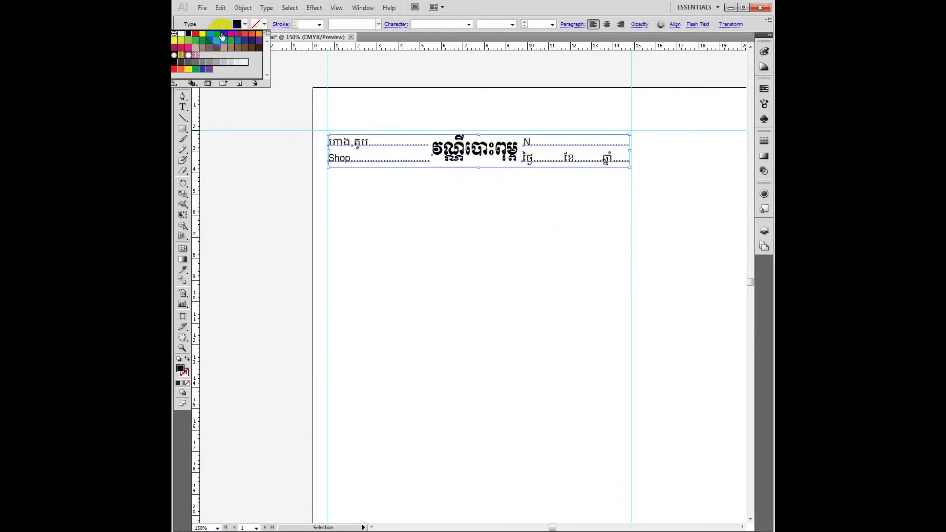
{"action": "left_click", "coordinate": [552, 237]}
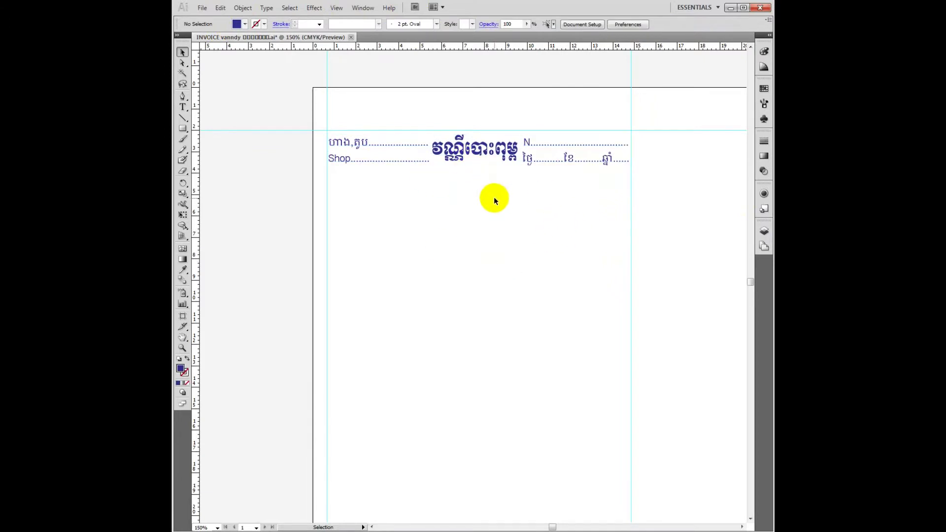
Add an English 'Date....' line under the Khmer date line and copy the Shop line below.
{"action": "left_click_drag", "start_coordinate": [552, 161], "coordinate": [550, 179]}
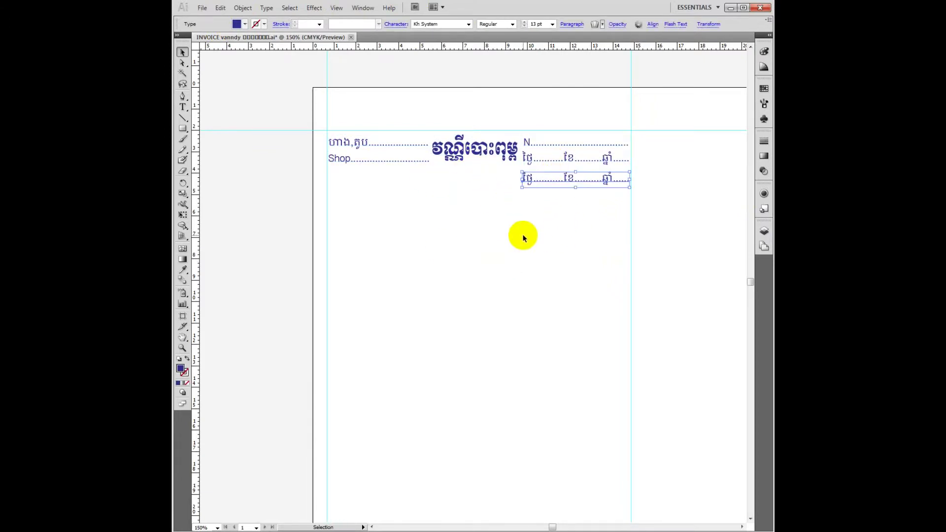
{"action": "left_click_drag", "start_coordinate": [625, 180], "coordinate": [425, 167]}
{"action": "type", "text": "Date......................................"}
{"action": "left_click", "coordinate": [182, 51]}
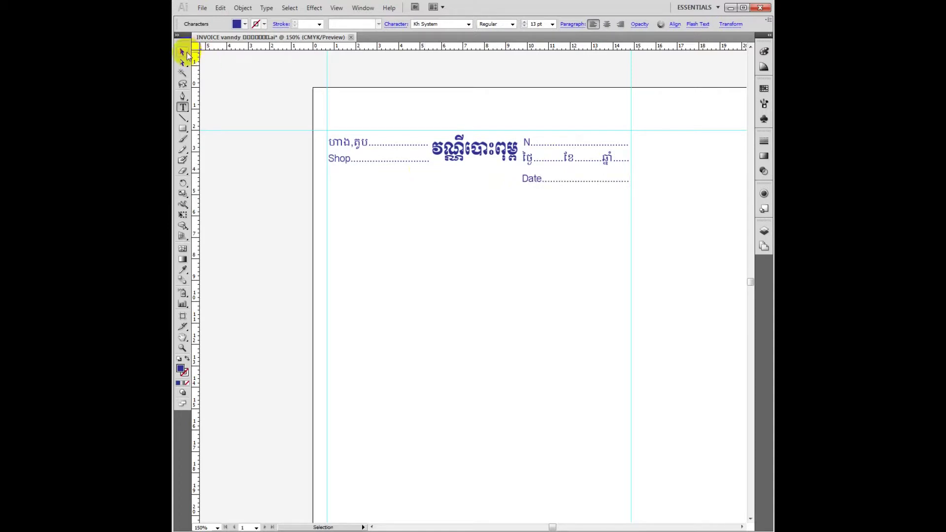
{"action": "left_click", "coordinate": [472, 293]}
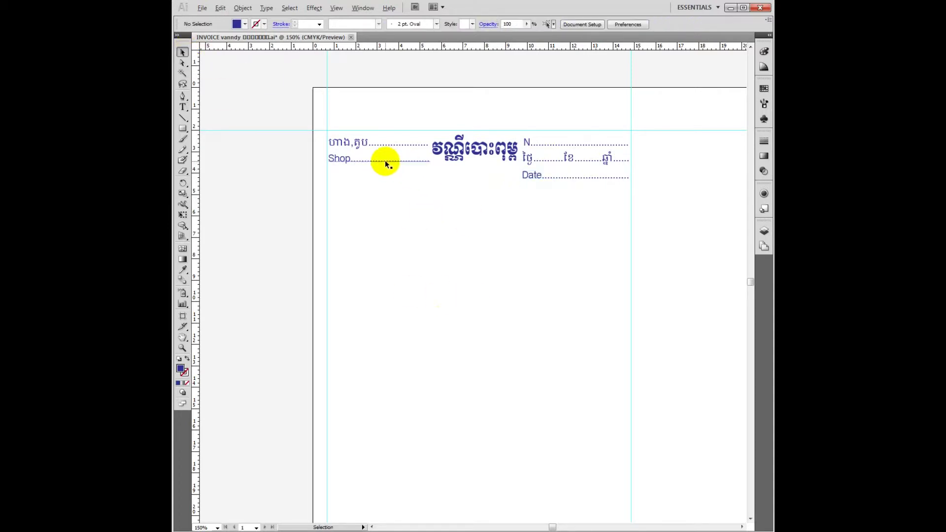
{"action": "left_click_drag", "start_coordinate": [386, 160], "coordinate": [387, 180]}
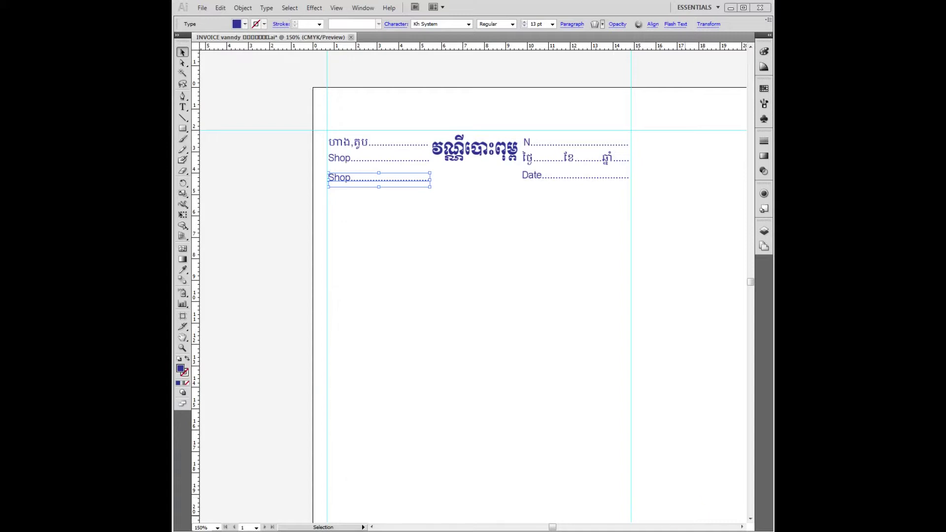
{"action": "left_click", "coordinate": [614, 323]}
Replace the lower Shop line with a 'Tel:' line holding the shop's phone number.
{"action": "key", "text": "t"}
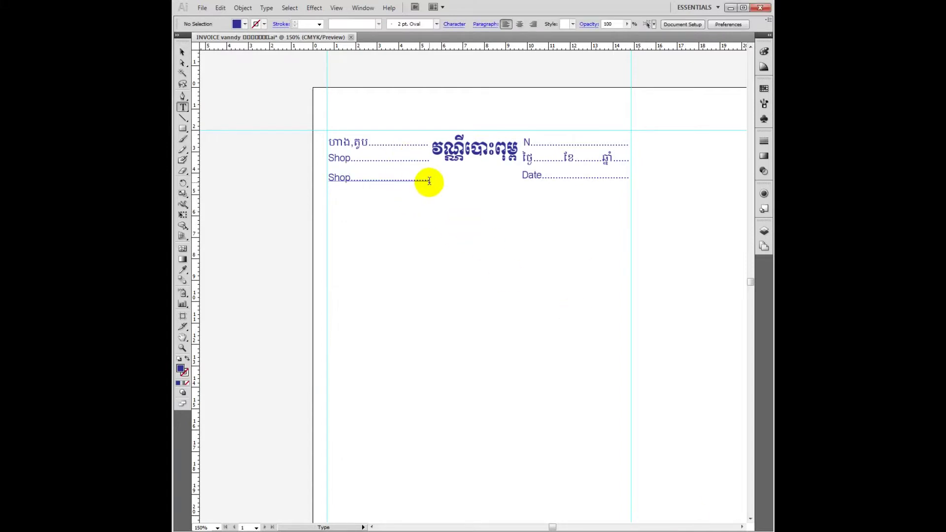
{"action": "left_click_drag", "start_coordinate": [429, 179], "coordinate": [335, 195]}
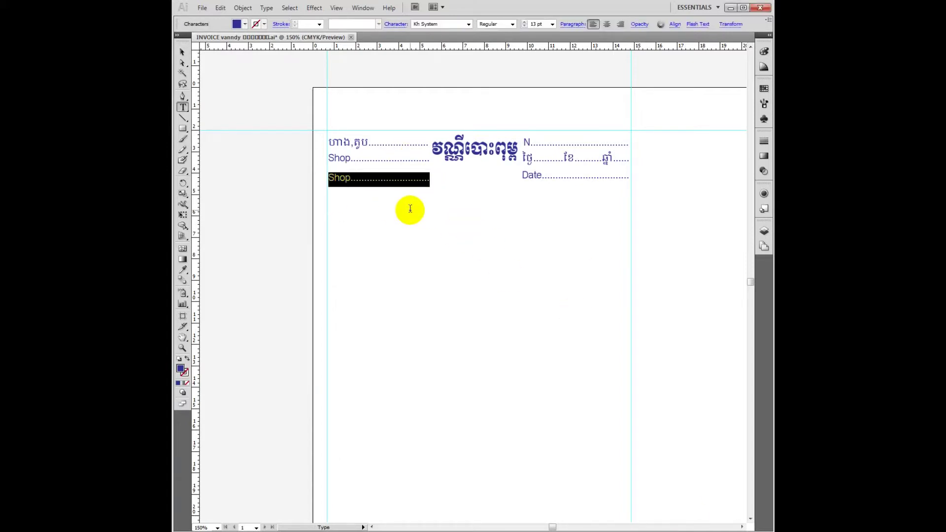
{"action": "key", "text": "BackSpace"}
{"action": "type", "text": "Tel"}
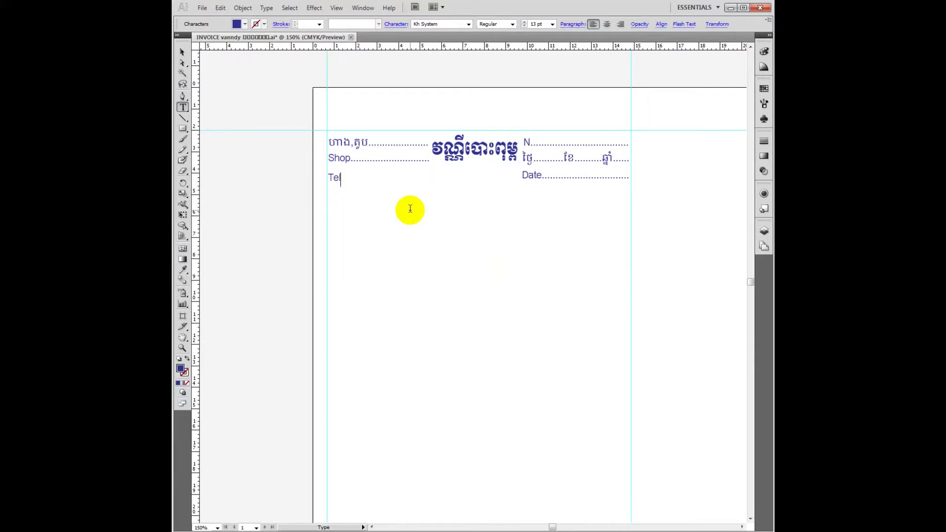
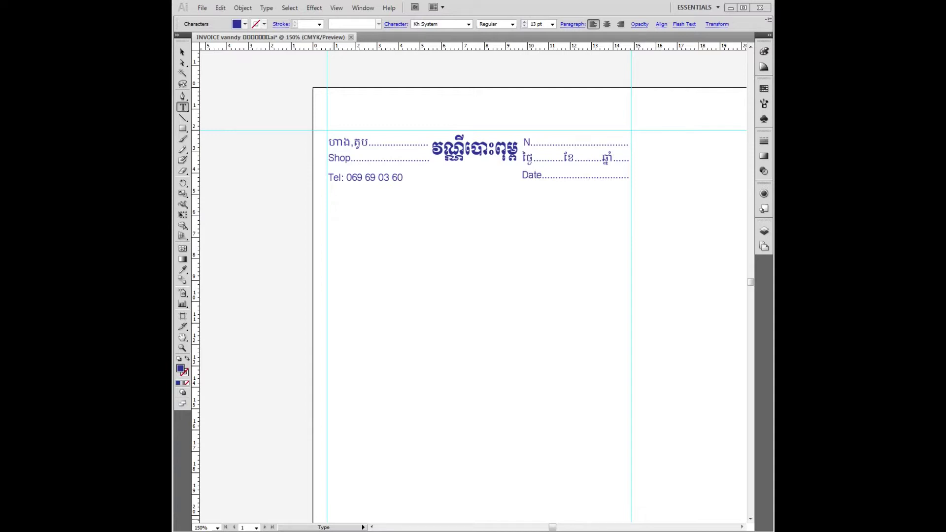
Nudge the Tel line up and add the second phone number beneath it.
{"action": "left_click", "coordinate": [182, 52]}
{"action": "left_click", "coordinate": [384, 179]}
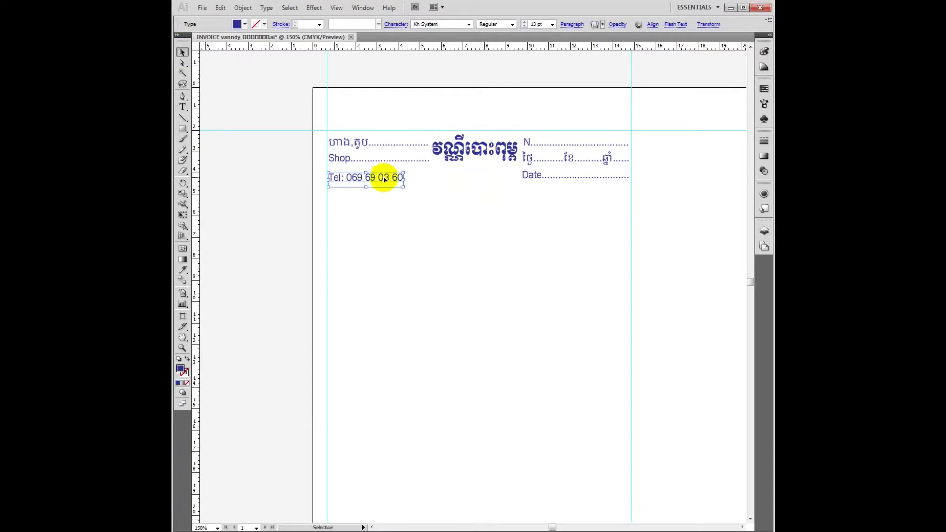
{"action": "left_click_drag", "start_coordinate": [380, 178], "coordinate": [386, 173]}
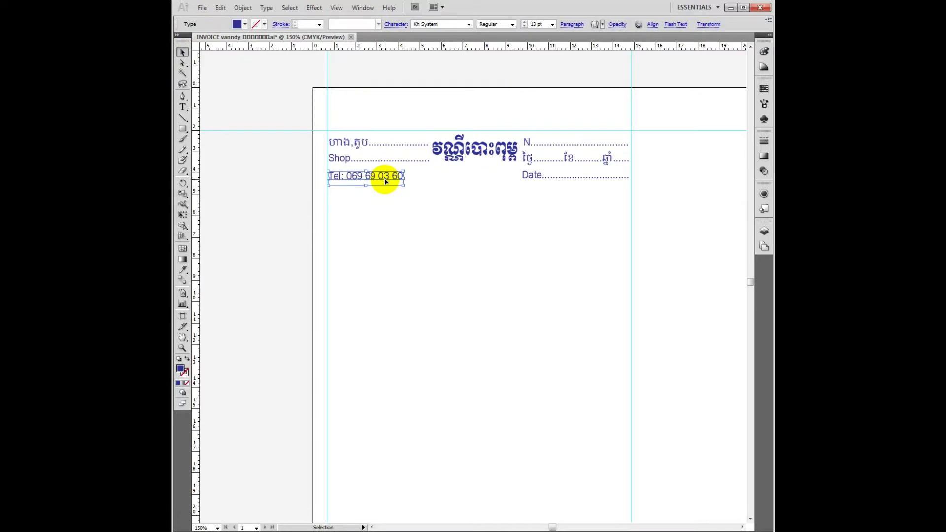
{"action": "key", "text": "t"}
{"action": "left_click", "coordinate": [402, 175]}
{"action": "left_click", "coordinate": [437, 175]}
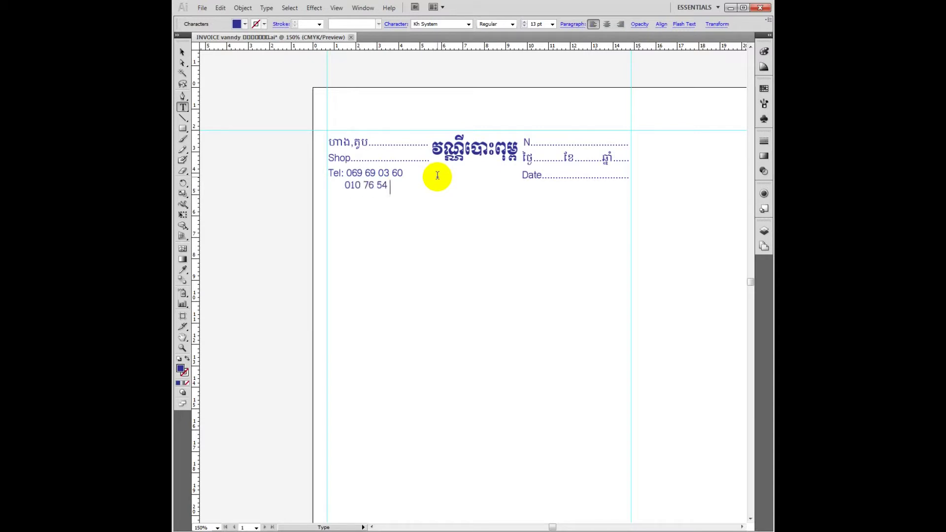
{"action": "left_click", "coordinate": [346, 185]}
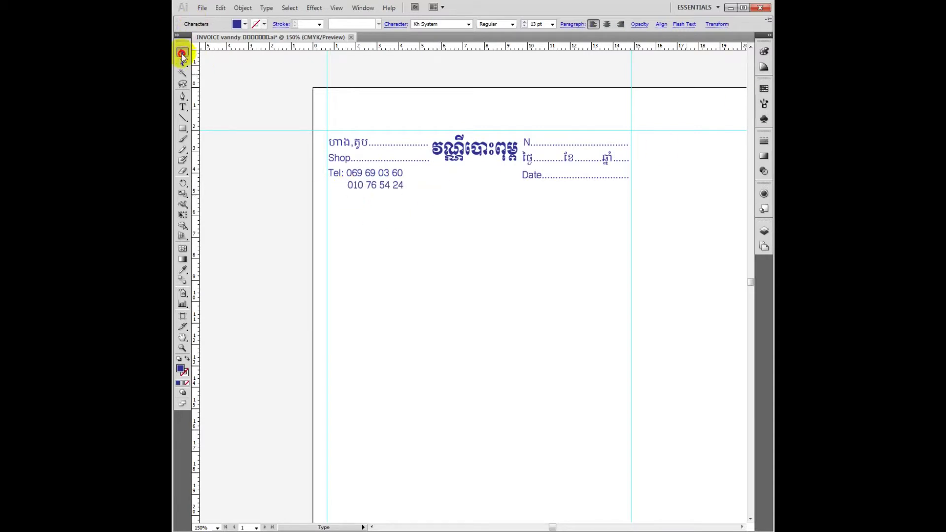
Add a Khmer subtitle under the main title at 15 pt.
{"action": "left_click", "coordinate": [182, 52]}
{"action": "left_click", "coordinate": [427, 103]}
{"action": "key", "text": "t"}
{"action": "left_click", "coordinate": [448, 179]}
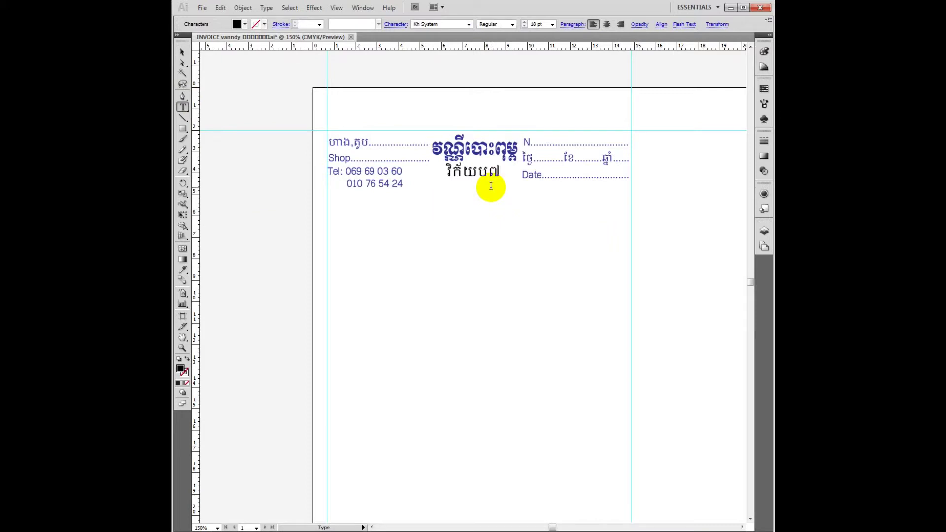
{"action": "type", "text": "័ត្រ"}
{"action": "left_click", "coordinate": [182, 52]}
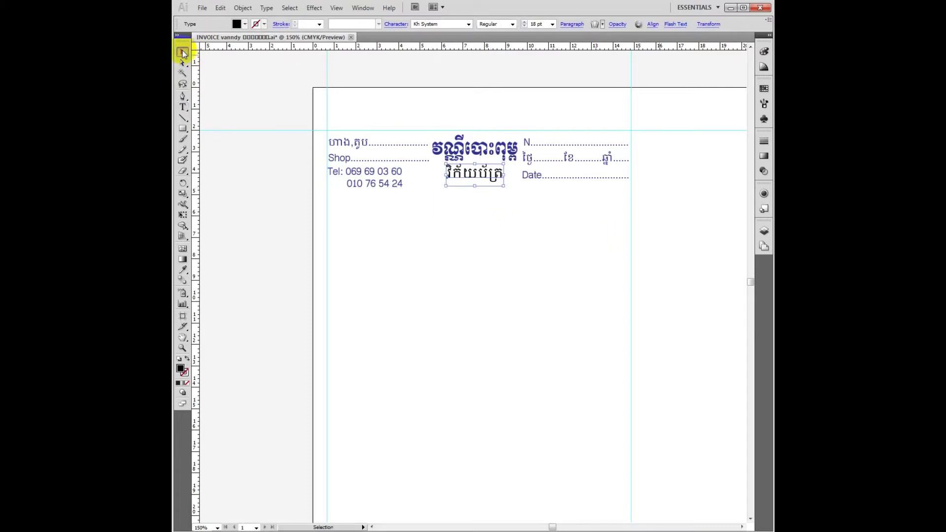
{"action": "double_click", "coordinate": [537, 23]}
{"action": "type", "text": "15"}
{"action": "key", "text": "Return"}
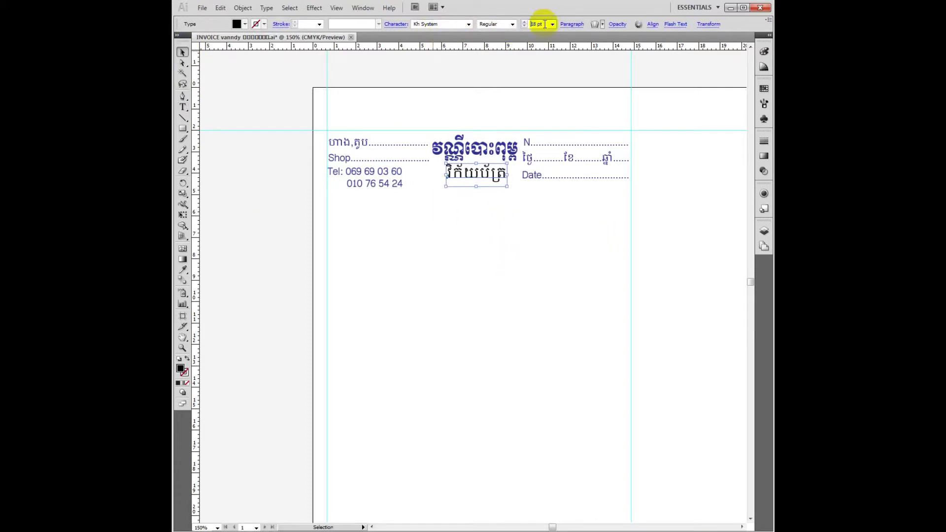
Copy the subtitle below, retype it as INVOICE, and align the pair.
{"action": "left_click_drag", "start_coordinate": [483, 173], "coordinate": [483, 188]}
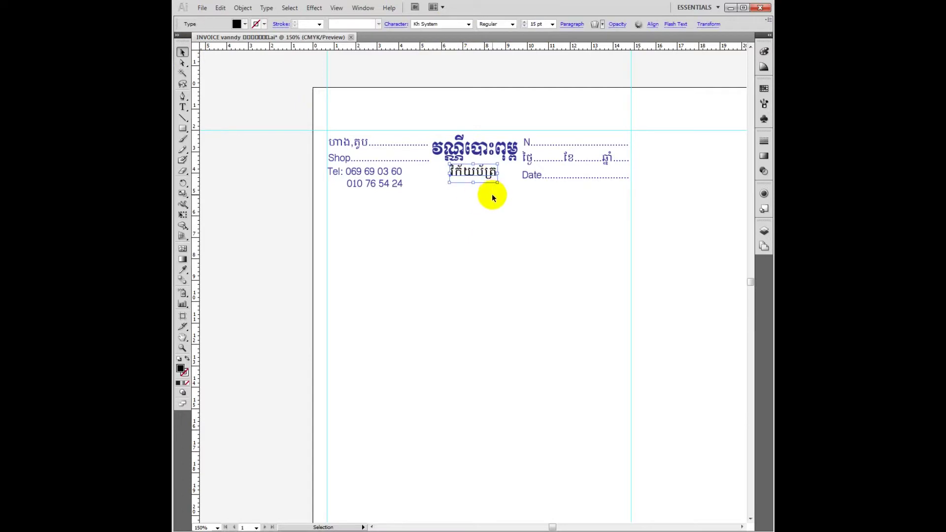
{"action": "double_click", "coordinate": [473, 186]}
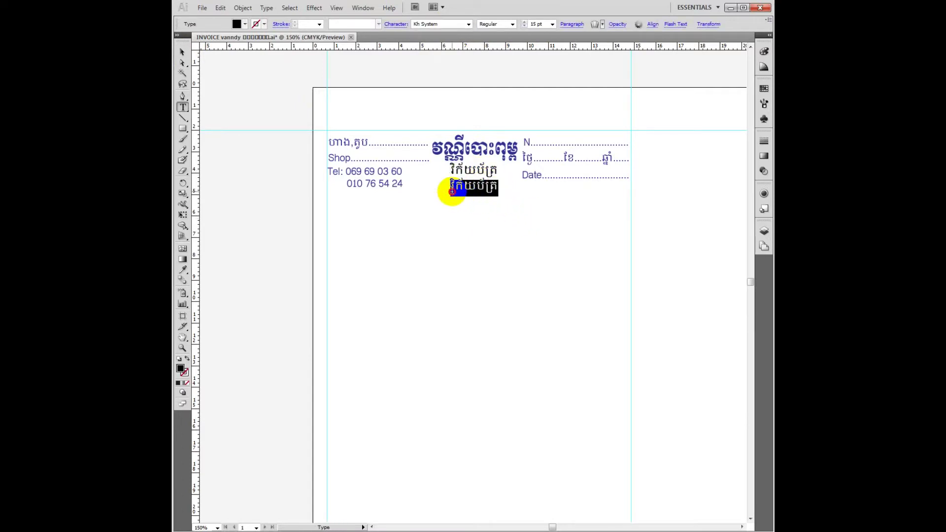
{"action": "type", "text": "វ"}
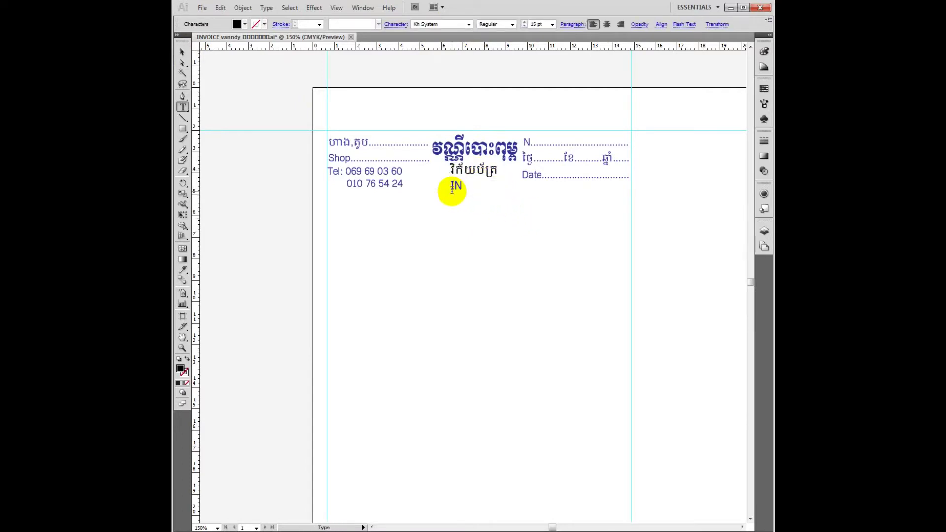
{"action": "type", "text": "E"}
{"action": "left_click", "coordinate": [182, 52]}
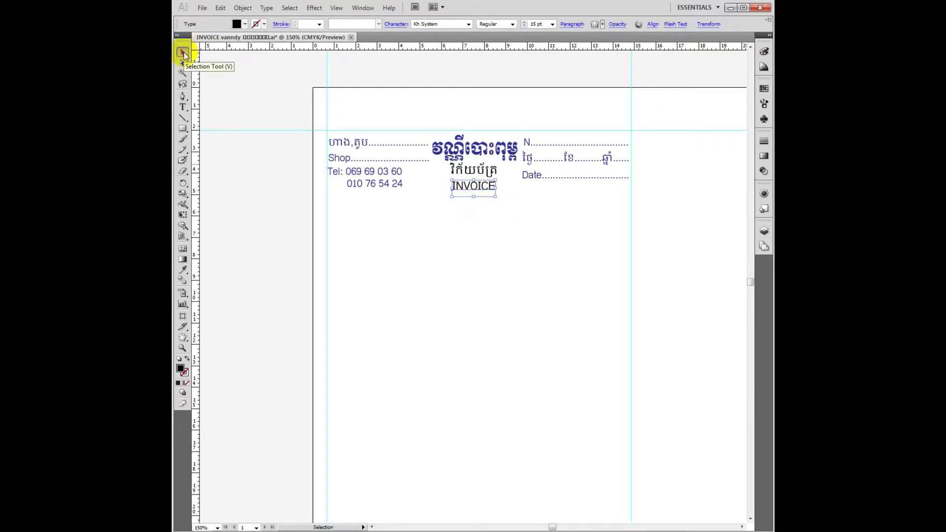
{"action": "left_click", "coordinate": [498, 202]}
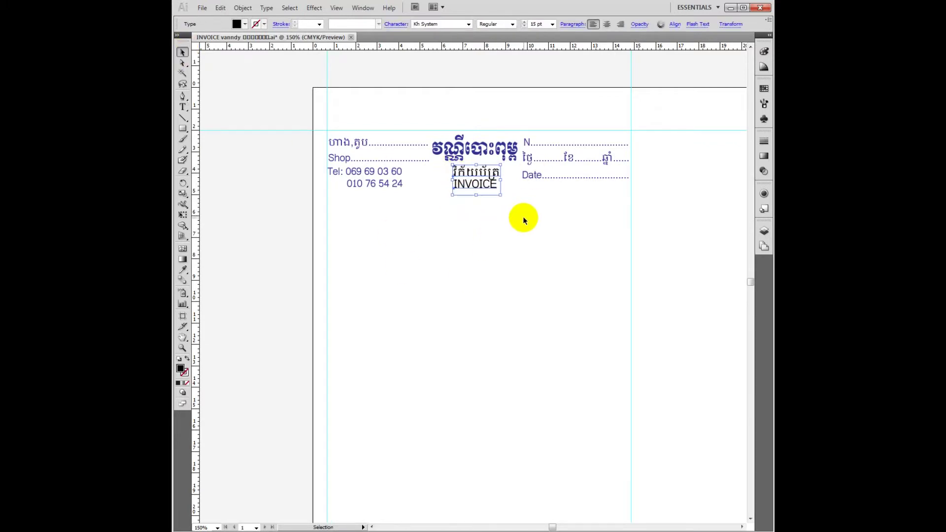
{"action": "left_click_drag", "start_coordinate": [437, 177], "coordinate": [440, 179]}
{"action": "left_click", "coordinate": [497, 206]}
{"action": "left_click", "coordinate": [461, 186]}
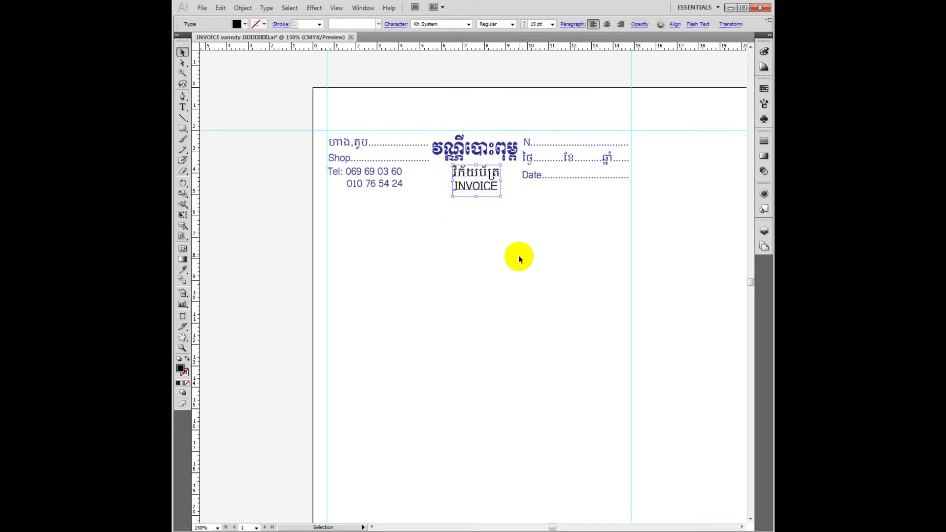
{"action": "left_click", "coordinate": [245, 24]}
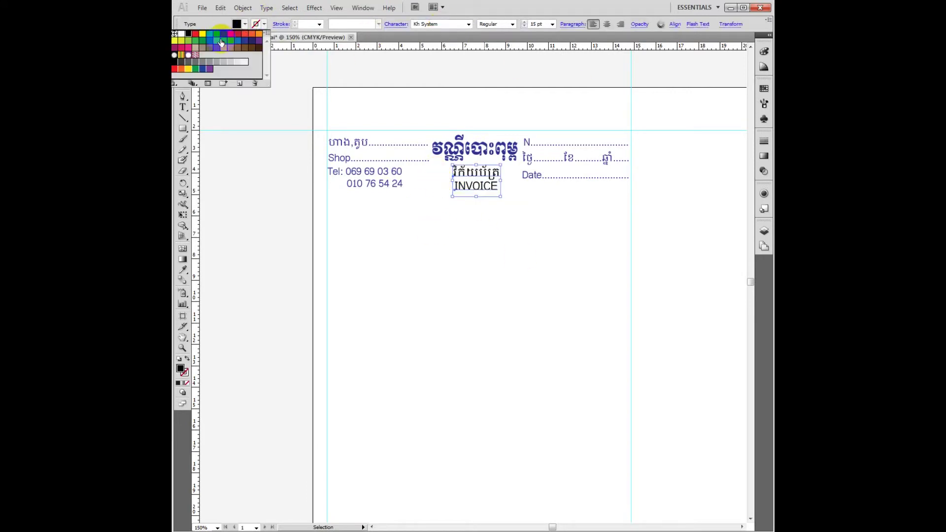
Give the subtitle and INVOICE a blue fill and a thin blue outline.
{"action": "left_click", "coordinate": [265, 24]}
{"action": "left_click", "coordinate": [223, 34]}
{"action": "left_click", "coordinate": [320, 24]}
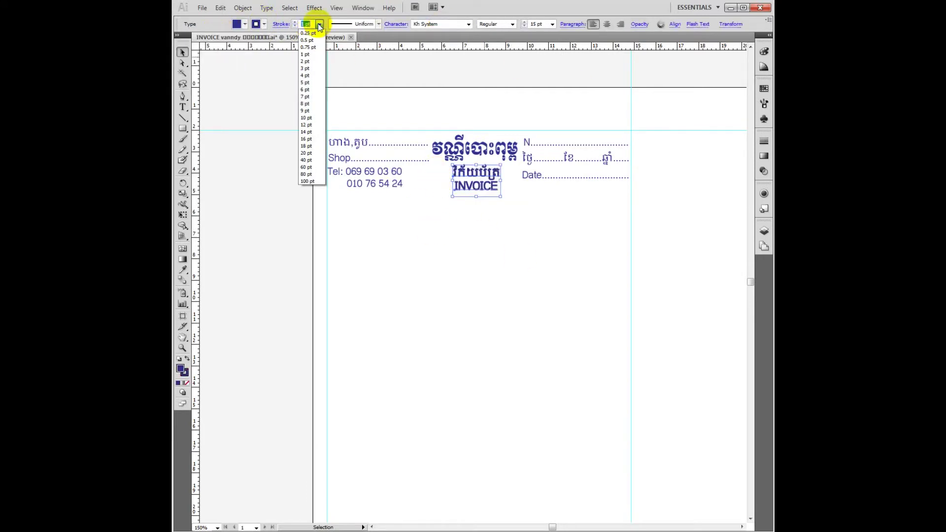
{"action": "left_click", "coordinate": [475, 279]}
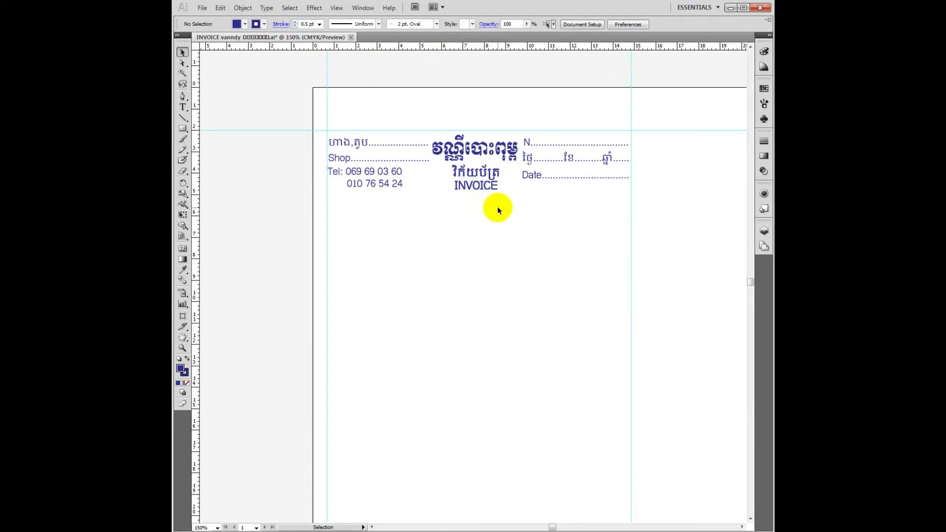
Give the phone number lines a thin blue outline.
{"action": "left_click", "coordinate": [340, 180]}
{"action": "left_click", "coordinate": [265, 24]}
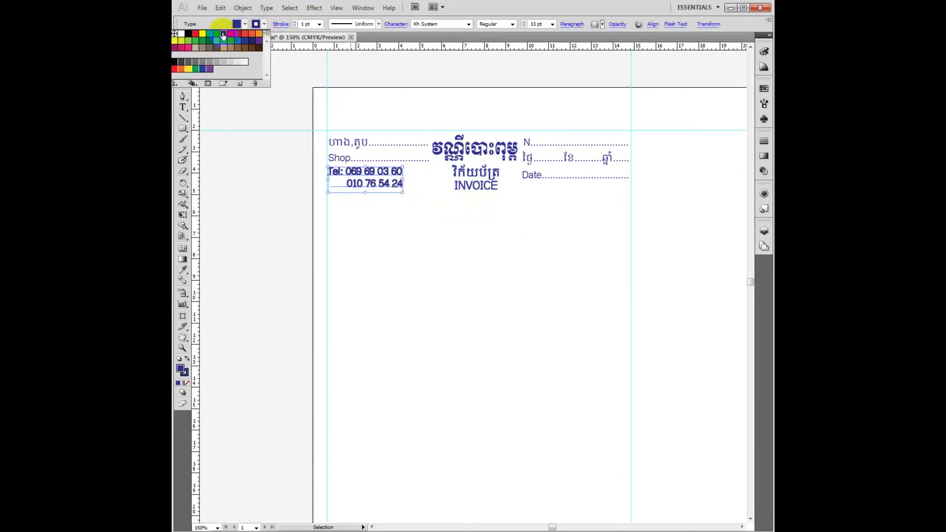
{"action": "left_click", "coordinate": [223, 34]}
{"action": "left_click", "coordinate": [319, 24]}
{"action": "left_click", "coordinate": [319, 47]}
{"action": "left_click", "coordinate": [446, 148]}
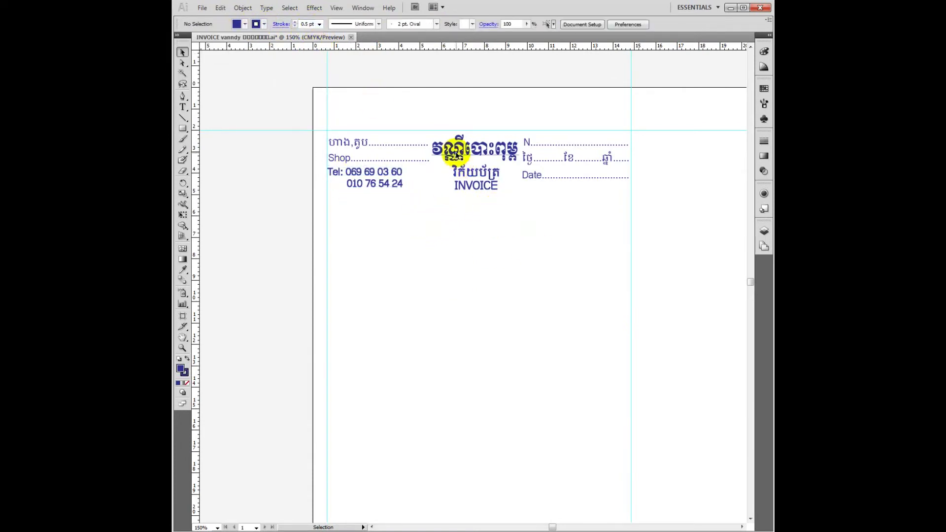
{"action": "left_click", "coordinate": [466, 172]}
{"action": "left_click", "coordinate": [483, 240]}
{"action": "key", "text": "t"}
{"action": "type", "text": "មានទទួលធ្វើធៀបការ ធៀបឡើងផ្ទះ សំបុត្របុណ្យ និងលក់"}
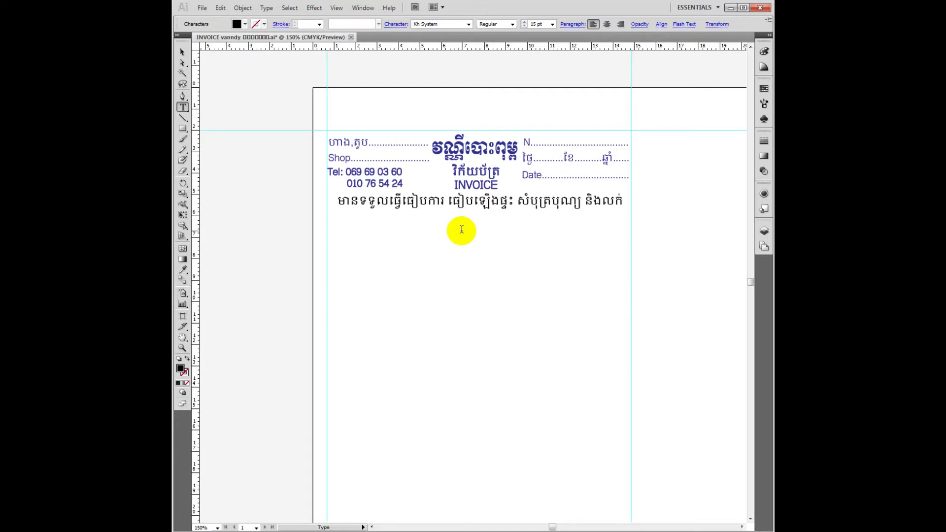
Set the new Khmer services line to 12 pt and position the caret at its end.
{"action": "left_click", "coordinate": [182, 52]}
{"action": "triple_click", "coordinate": [538, 24]}
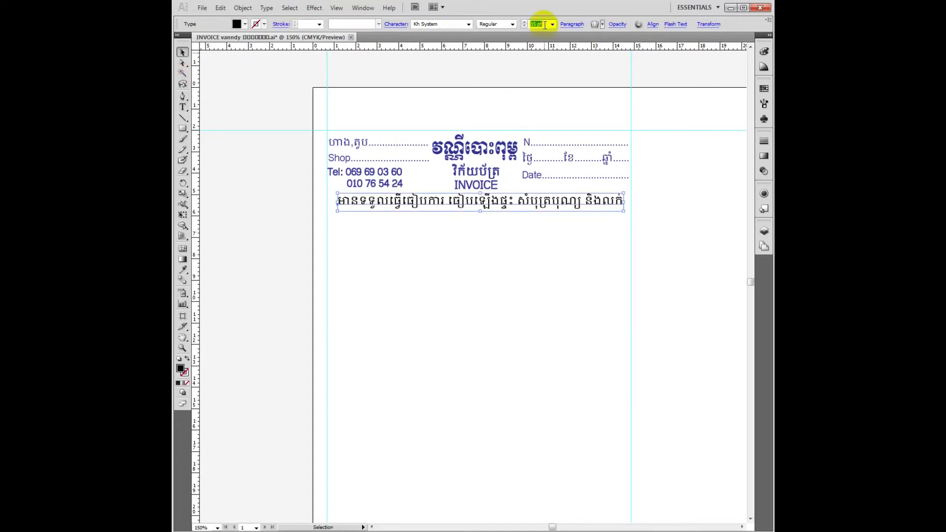
{"action": "type", "text": "12"}
{"action": "key", "text": "Return"}
{"action": "key", "text": "t"}
{"action": "left_click", "coordinate": [574, 202]}
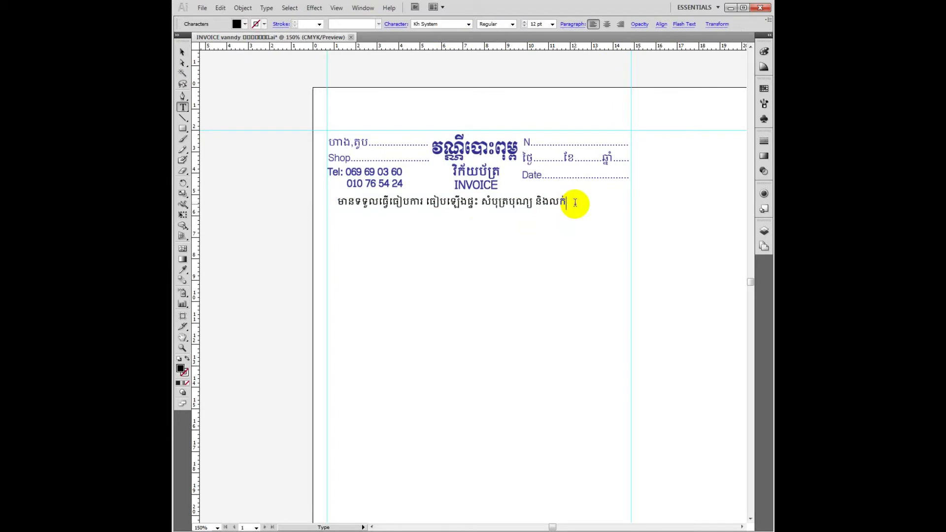
{"action": "key", "text": "Return"}
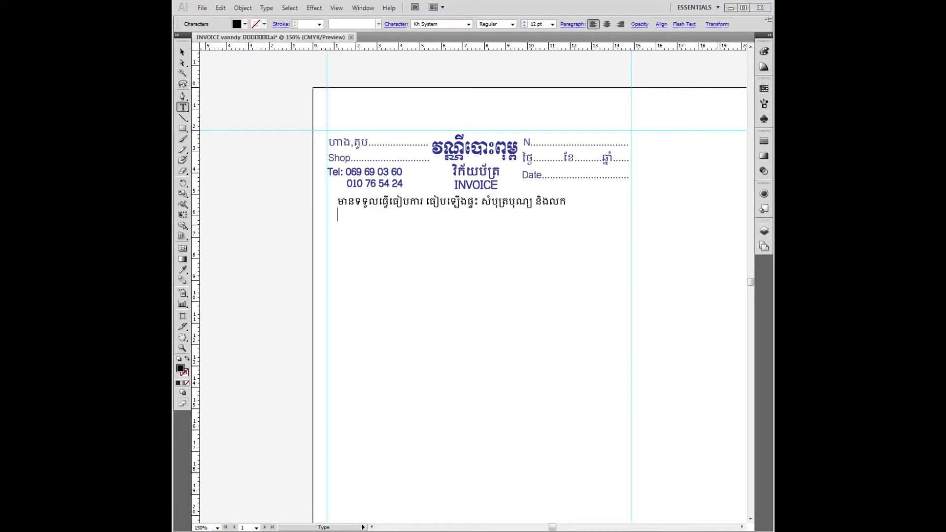
{"action": "key", "text": "BackSpace"}
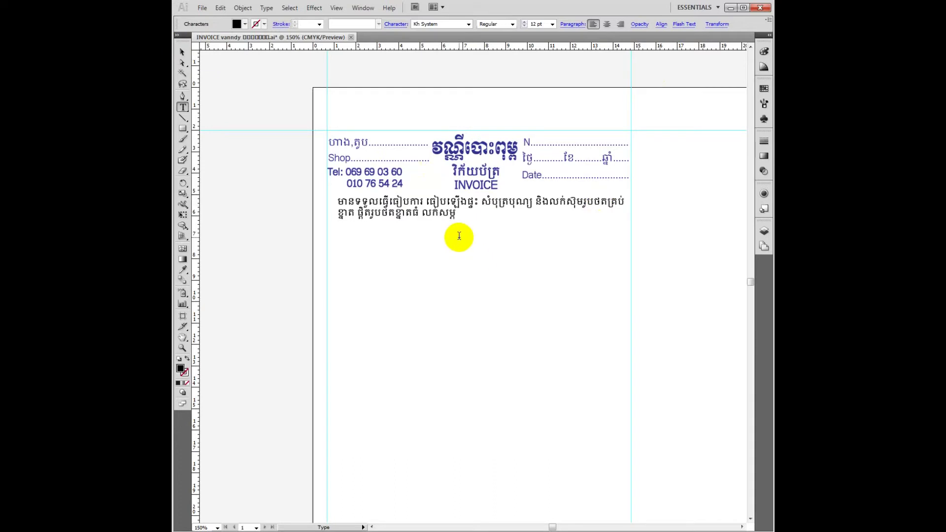
{"action": "type", "text": "ារ"}
Finish the second line with 'ៈ សិក្សាគ្រប់ប្រភេទ' and raise leading to 17 pt.
{"action": "key", "text": "super"}
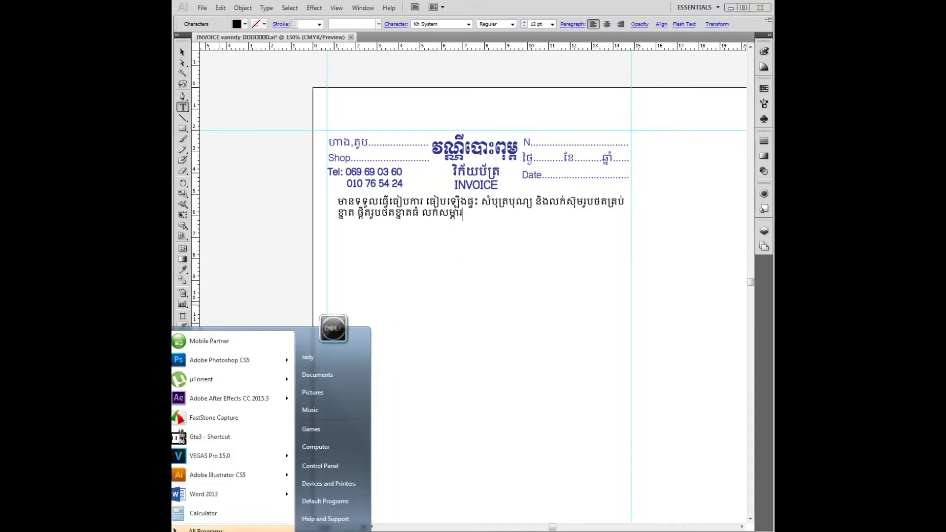
{"action": "type", "text": "a"}
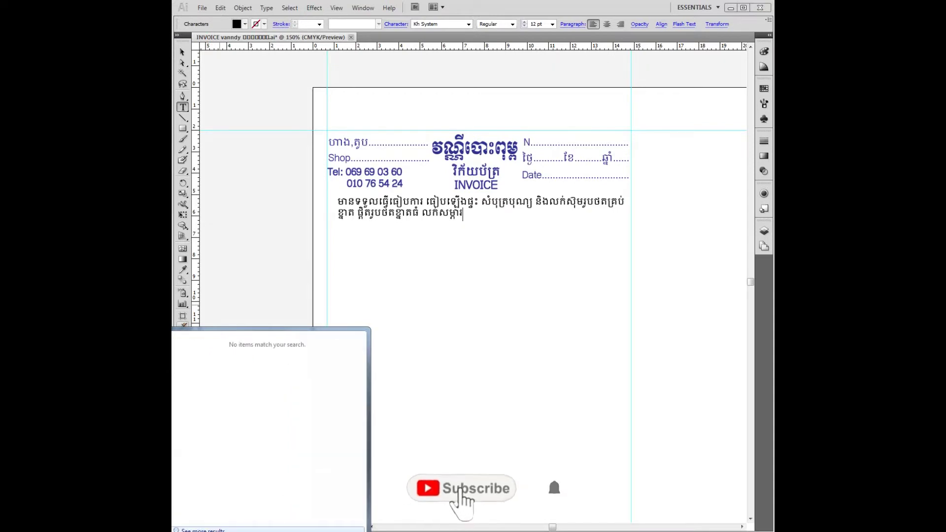
{"action": "left_click", "coordinate": [515, 231]}
{"action": "type", "text": "ៈ សិក្"}
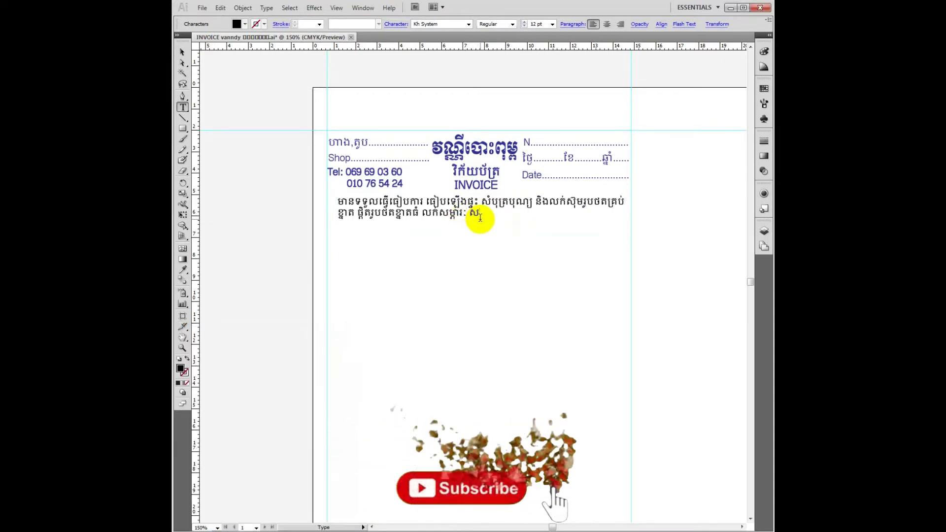
{"action": "type", "text": "សា"}
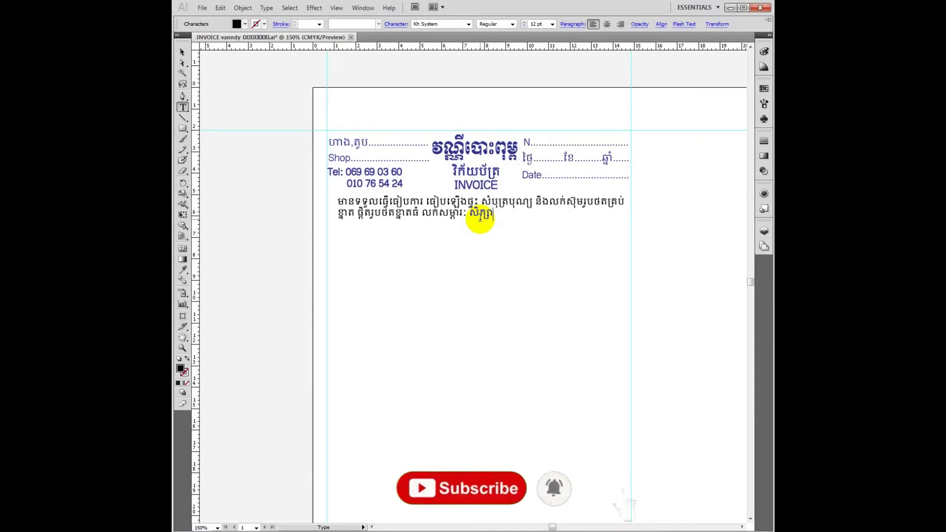
{"action": "type", "text": "គ្រប់ប្រ"}
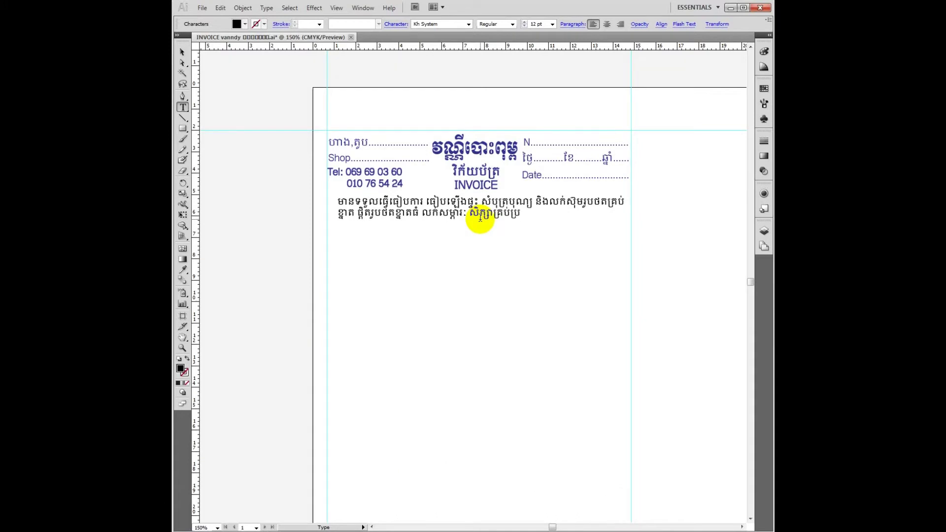
{"action": "type", "text": "ភេទ"}
{"action": "key", "text": "Escape"}
{"action": "key", "text": "ctrl+t"}
{"action": "left_click", "coordinate": [625, 93]}
{"action": "key", "text": "Up"}
{"action": "key", "text": "Up"}
{"action": "key", "text": "Up"}
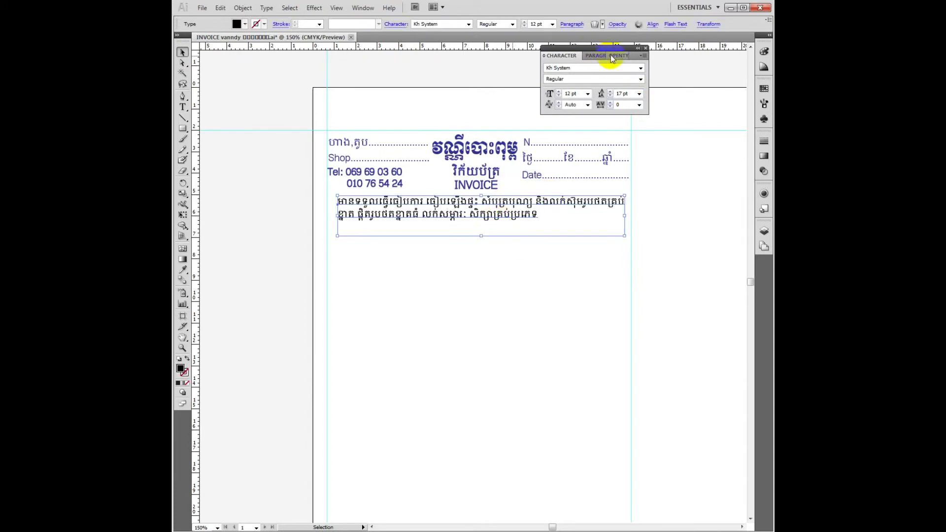
Give the Khmer paragraph a dark blue fill and stroke with a 0.5 pt outline.
{"action": "left_click_drag", "start_coordinate": [591, 48], "coordinate": [690, 63]}
{"action": "left_click", "coordinate": [245, 23]}
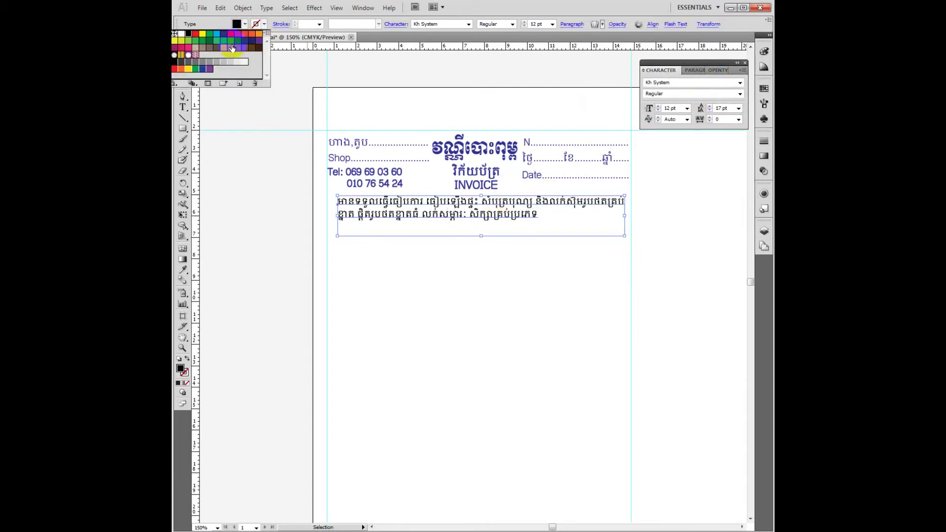
{"action": "left_click", "coordinate": [264, 23]}
{"action": "left_click", "coordinate": [223, 33]}
{"action": "left_click", "coordinate": [319, 24]}
{"action": "left_click", "coordinate": [312, 46]}
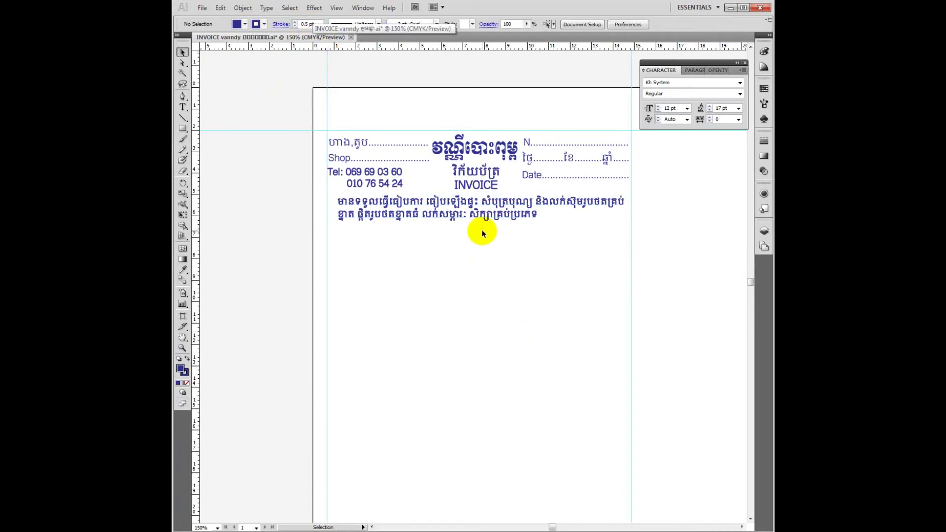
{"action": "left_click", "coordinate": [477, 279]}
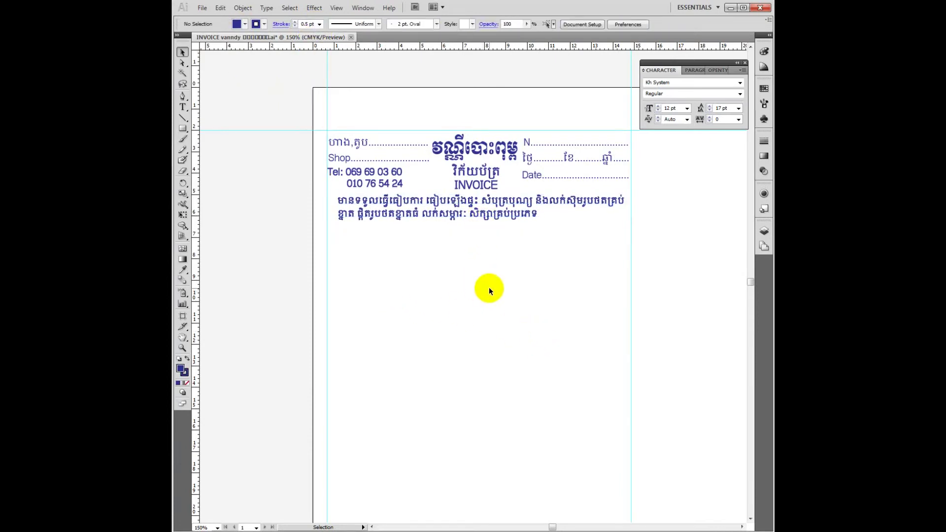
Nudge the paragraph frame left to align with the header and widen it slightly.
{"action": "left_click", "coordinate": [477, 212]}
{"action": "key", "text": "Left"}
{"action": "key", "text": "Left"}
{"action": "key", "text": "Left"}
{"action": "left_click_drag", "start_coordinate": [615, 215], "coordinate": [627, 215]}
{"action": "left_click", "coordinate": [552, 266]}
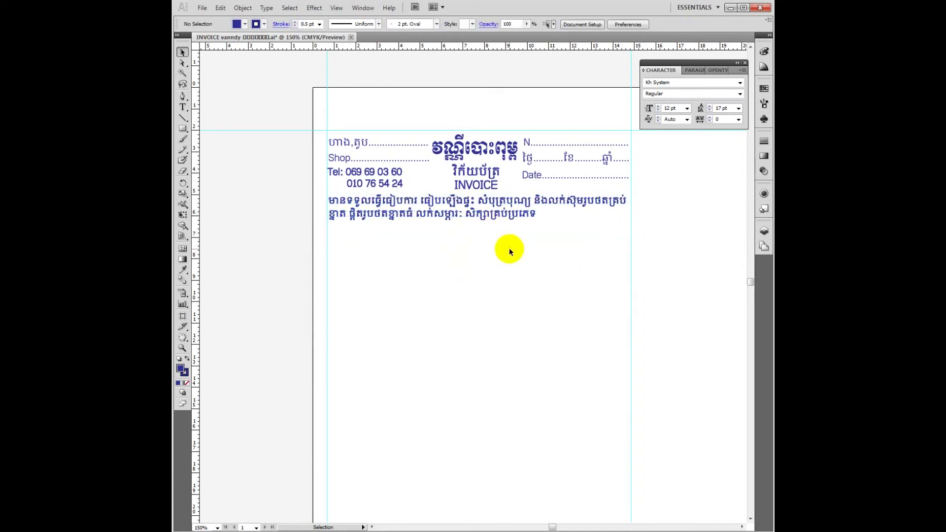
{"action": "left_click", "coordinate": [422, 213]}
{"action": "left_click", "coordinate": [523, 247]}
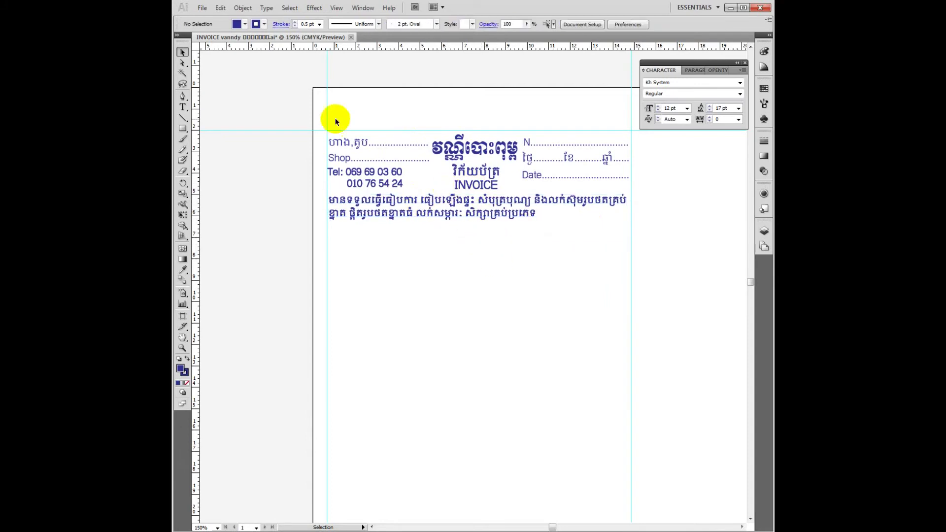
Create a first rectangular grid, entering 6 and 10 as divider counts.
{"action": "left_click_drag", "start_coordinate": [182, 118], "coordinate": [207, 153]}
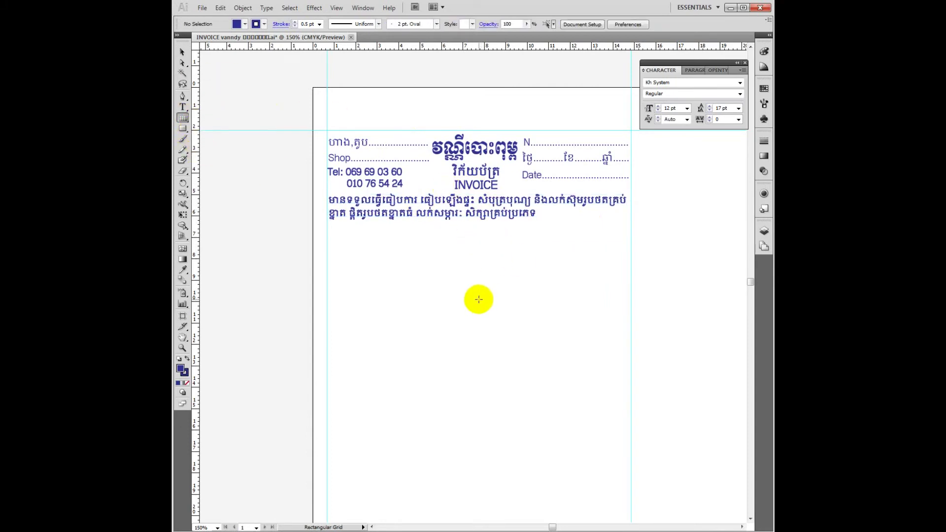
{"action": "left_click", "coordinate": [478, 299]}
{"action": "type", "text": "6"}
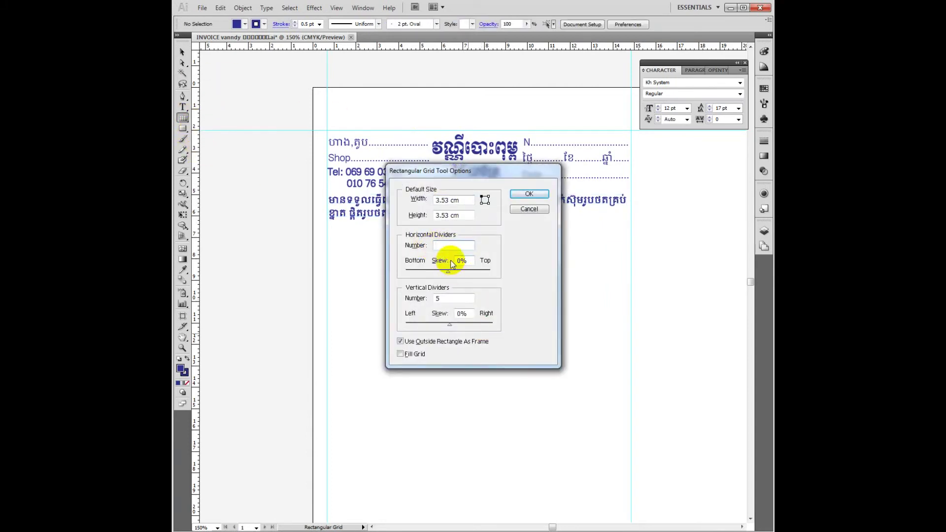
{"action": "double_click", "coordinate": [439, 299]}
{"action": "type", "text": "10"}
{"action": "left_click", "coordinate": [529, 193]}
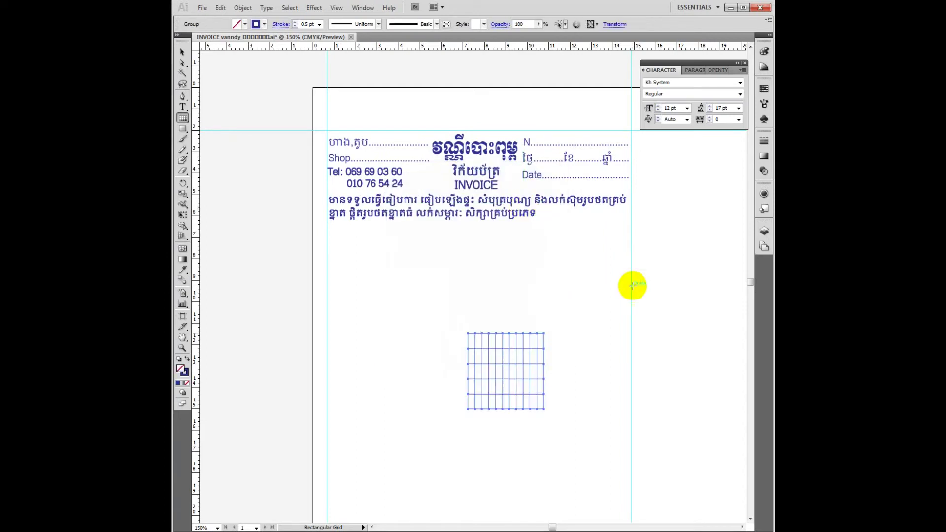
Thin the grid's lines, then move it below the header and stretch it across the page.
{"action": "left_click", "coordinate": [319, 24]}
{"action": "left_click", "coordinate": [183, 52]}
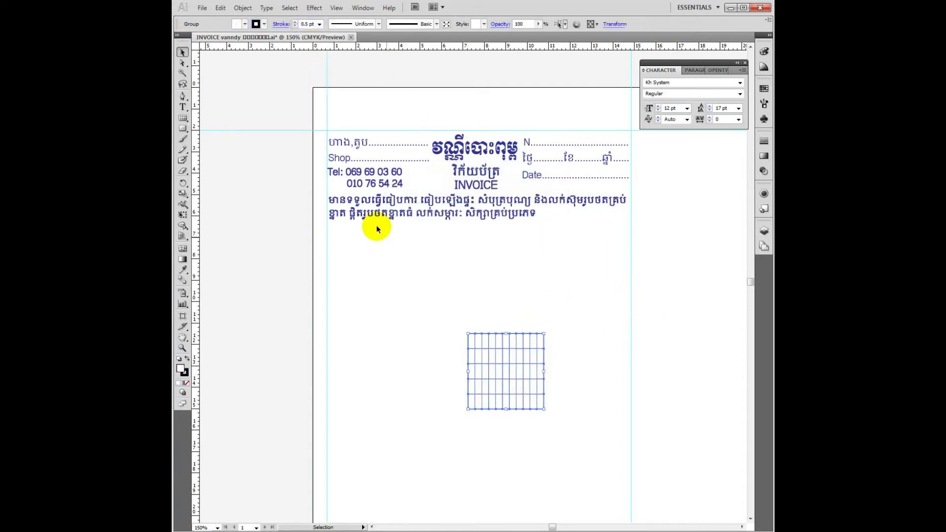
{"action": "left_click_drag", "start_coordinate": [485, 349], "coordinate": [349, 244]}
{"action": "mouse_move", "coordinate": [407, 304]}
{"action": "left_mouse_down"}
{"action": "mouse_move", "coordinate": [620, 474]}
{"action": "mouse_move", "coordinate": [627, 491]}
{"action": "left_mouse_up"}
{"action": "scroll", "coordinate": [295, 211], "scroll_direction": "down", "scroll_amount": 1}
Ungroup the grid and nudge a line, then select and delete the whole grid.
{"action": "right_click", "coordinate": [436, 232]}
{"action": "left_click", "coordinate": [473, 295]}
{"action": "left_click", "coordinate": [427, 257]}
{"action": "key", "text": "Up"}
{"action": "key", "text": "Up"}
{"action": "key", "text": "Up"}
{"action": "key", "text": "Up"}
{"action": "key", "text": "Up"}
{"action": "key", "text": "Up"}
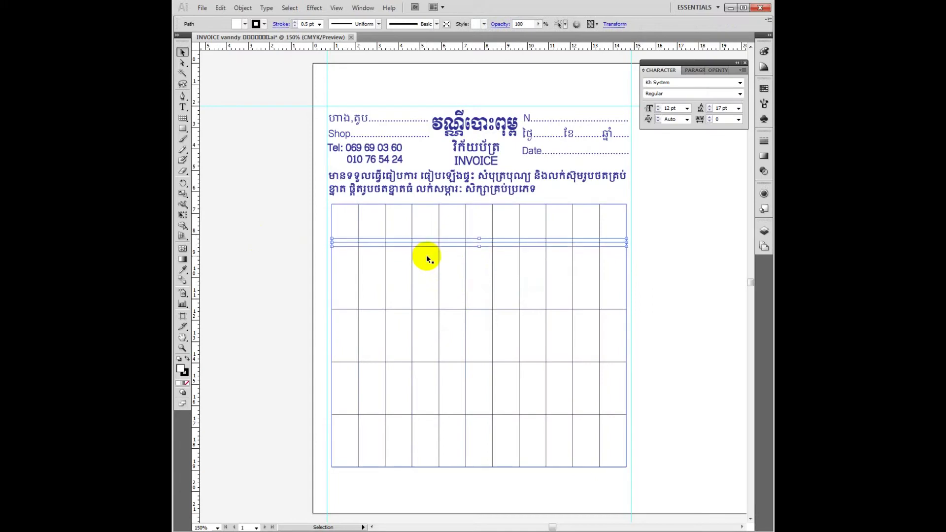
{"action": "key", "text": "v"}
{"action": "left_click", "coordinate": [340, 213]}
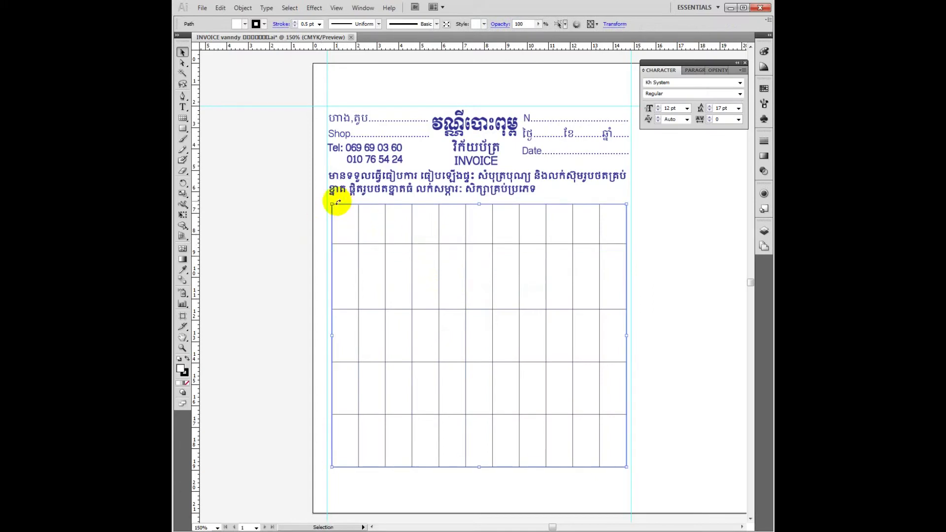
{"action": "left_click_drag", "start_coordinate": [617, 488], "coordinate": [354, 232]}
{"action": "key", "text": "Delete"}
Recreate the grid with 10 horizontal and 4 vertical dividers.
{"action": "left_click", "coordinate": [183, 118]}
{"action": "left_click", "coordinate": [470, 336]}
{"action": "left_click_drag", "start_coordinate": [482, 209], "coordinate": [482, 226]}
{"action": "double_click", "coordinate": [444, 303]}
{"action": "type", "text": "10"}
{"action": "double_click", "coordinate": [450, 355]}
{"action": "type", "text": "4"}
{"action": "left_click", "coordinate": [528, 252]}
Give the grid 0.5 pt lines, fit it below the Khmer paragraph, and ungroup it.
{"action": "left_click", "coordinate": [319, 24]}
{"action": "left_click", "coordinate": [182, 51]}
{"action": "left_click_drag", "start_coordinate": [486, 335], "coordinate": [351, 205]}
{"action": "left_click_drag", "start_coordinate": [408, 280], "coordinate": [623, 468]}
{"action": "right_click", "coordinate": [458, 274]}
{"action": "left_click", "coordinate": [476, 334]}
{"action": "left_click", "coordinate": [392, 238]}
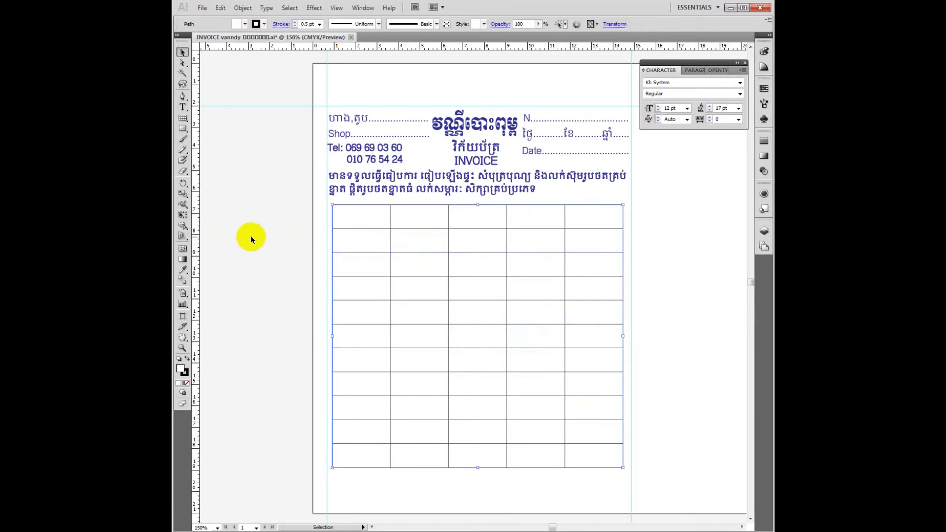
Shift the inner column lines left to make a narrow number column.
{"action": "left_click", "coordinate": [242, 142]}
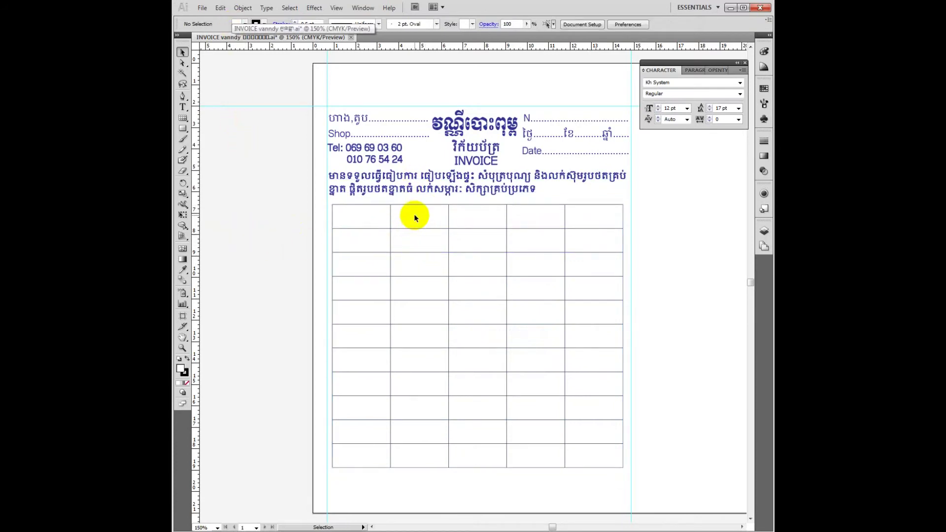
{"action": "left_click", "coordinate": [392, 314]}
{"action": "key", "text": "shift+Left"}
{"action": "key", "text": "shift+Left"}
{"action": "key", "text": "shift+Left"}
{"action": "key", "text": "shift+Left"}
{"action": "left_click", "coordinate": [508, 288]}
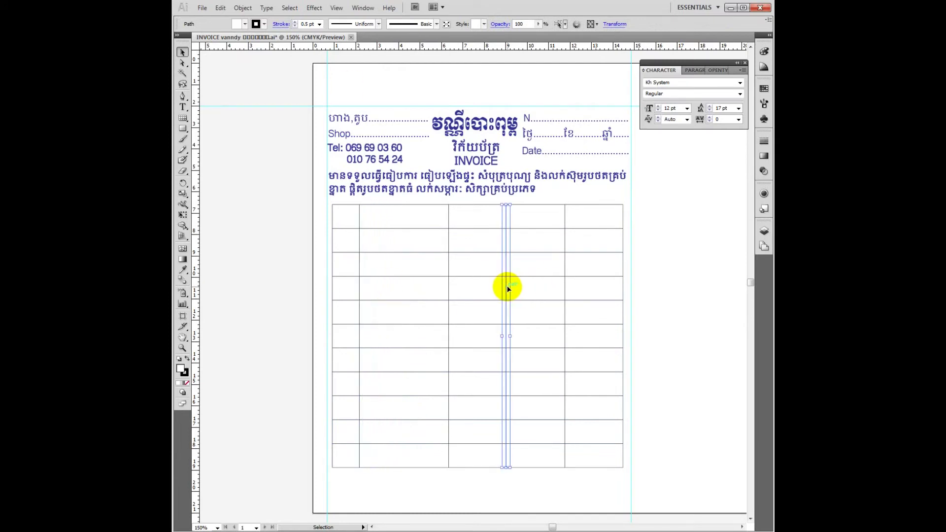
{"action": "key", "text": "shift+Left"}
{"action": "key", "text": "shift+Left"}
{"action": "key", "text": "shift+Left"}
{"action": "left_click", "coordinate": [565, 293]}
{"action": "key", "text": "shift+Left"}
{"action": "key", "text": "shift+Left"}
{"action": "key", "text": "shift+Left"}
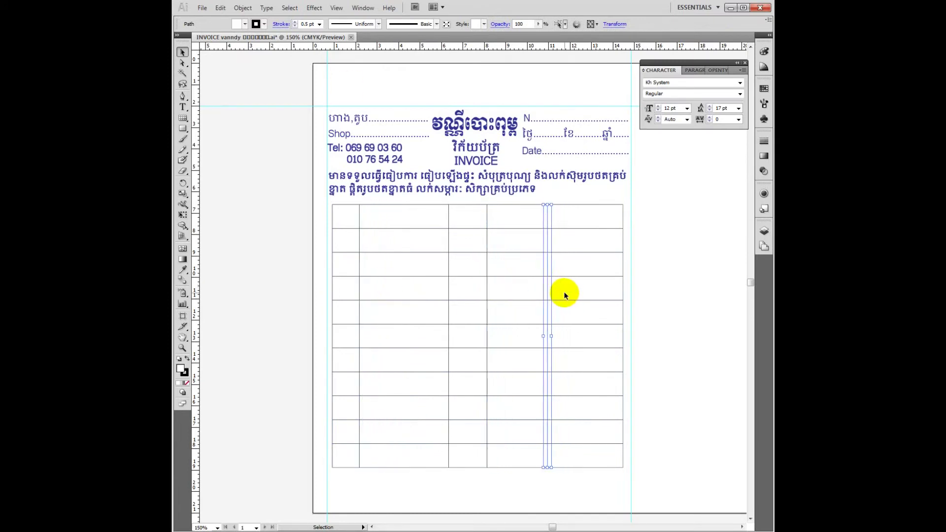
{"action": "key", "text": "shift+Left"}
{"action": "key", "text": "shift+Left"}
{"action": "key", "text": "shift+Left"}
{"action": "left_click", "coordinate": [656, 275]}
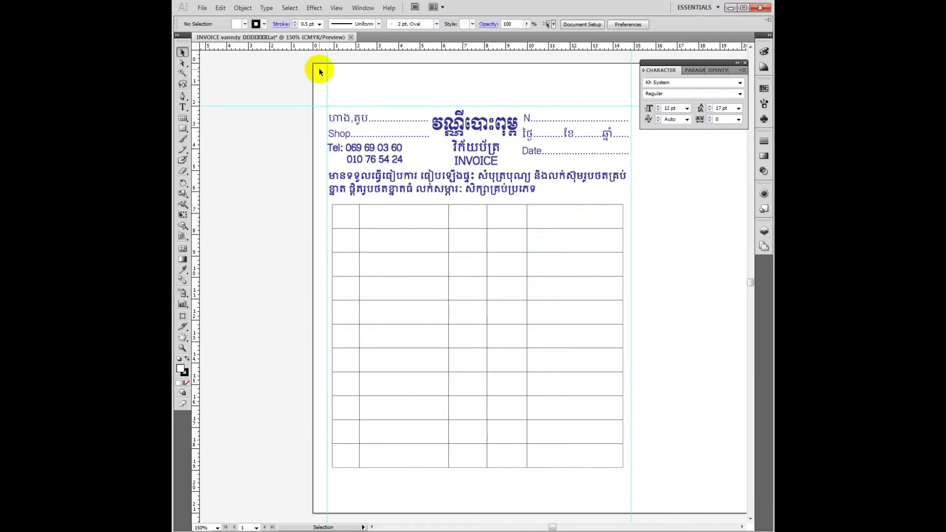
Select all the table lines and lengthen the table downward to spread the rows.
{"action": "left_click", "coordinate": [242, 8]}
{"action": "left_click", "coordinate": [268, 78]}
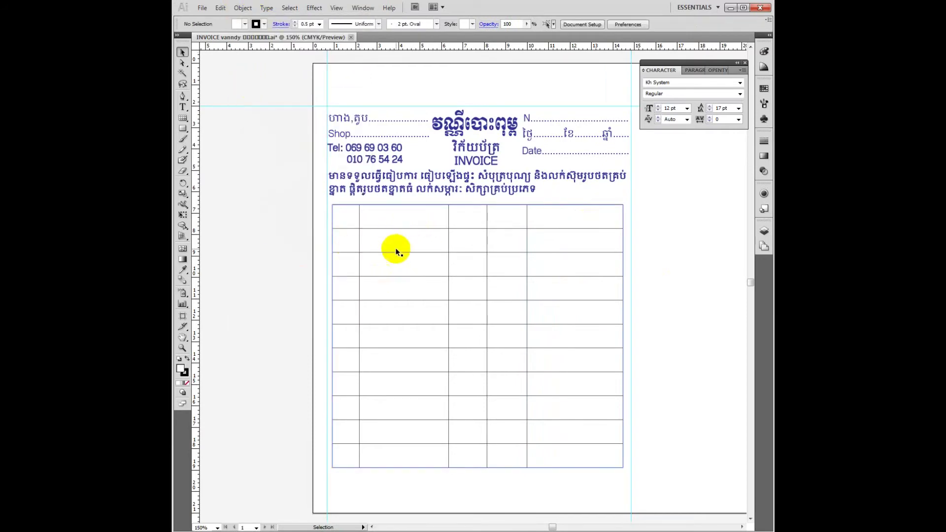
{"action": "left_click_drag", "start_coordinate": [395, 241], "coordinate": [479, 481]}
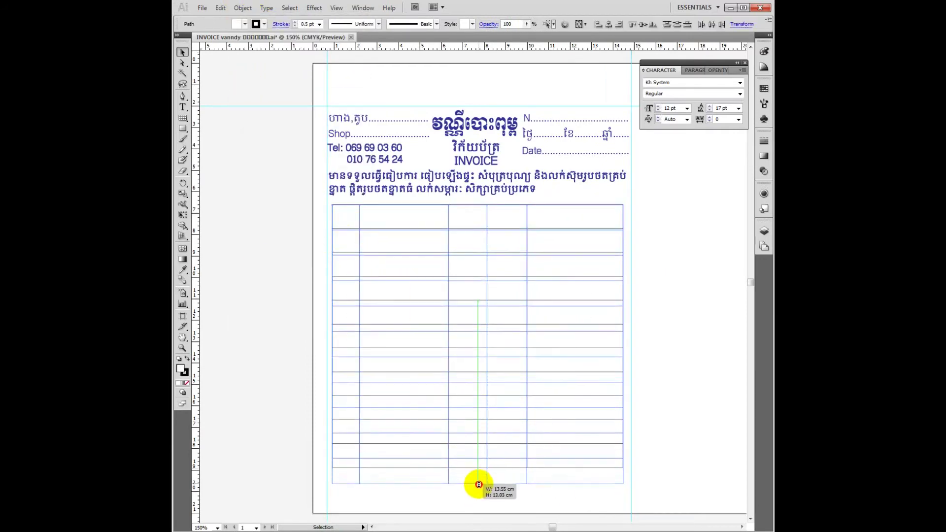
{"action": "left_click", "coordinate": [225, 302]}
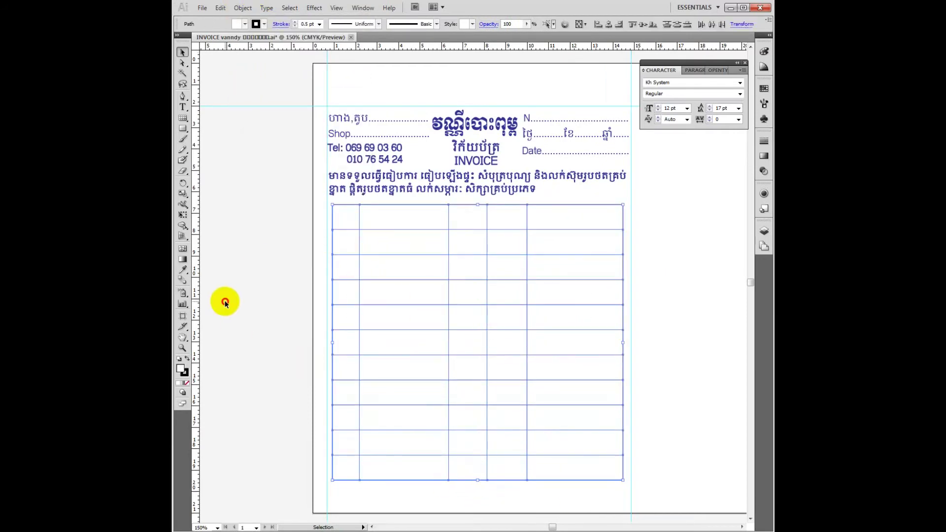
{"action": "left_click", "coordinate": [400, 469]}
{"action": "left_click", "coordinate": [411, 429], "text": "shift"}
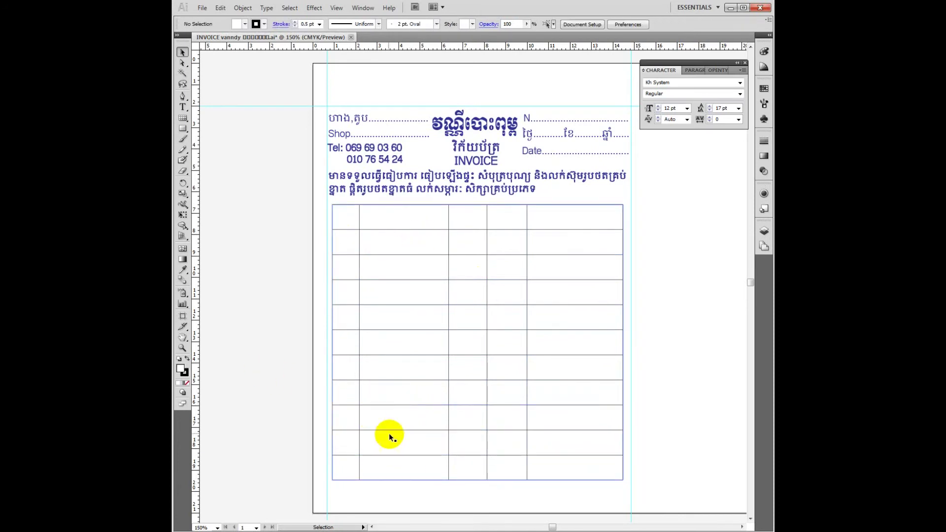
Move the bottom row line up and raise the table's bottom edge so rows are even.
{"action": "left_click", "coordinate": [423, 230]}
{"action": "mouse_move", "coordinate": [433, 455]}
{"action": "left_mouse_down"}
{"action": "mouse_move", "coordinate": [423, 404]}
{"action": "mouse_move", "coordinate": [424, 282]}
{"action": "left_mouse_up"}
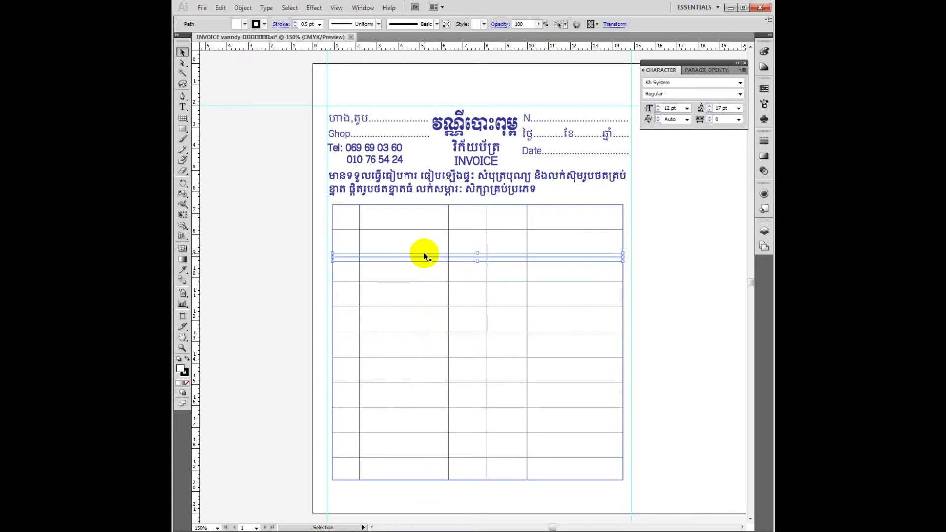
{"action": "left_click_drag", "start_coordinate": [424, 255], "coordinate": [425, 227]}
{"action": "left_click", "coordinate": [674, 281]}
{"action": "scroll", "coordinate": [679, 368], "scroll_direction": "down", "scroll_amount": 1}
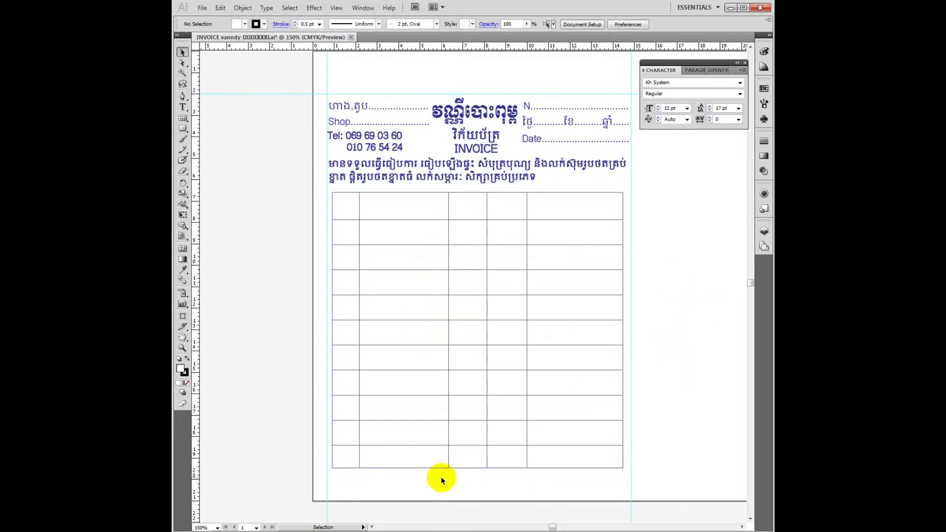
{"action": "left_click_drag", "start_coordinate": [532, 485], "coordinate": [334, 197]}
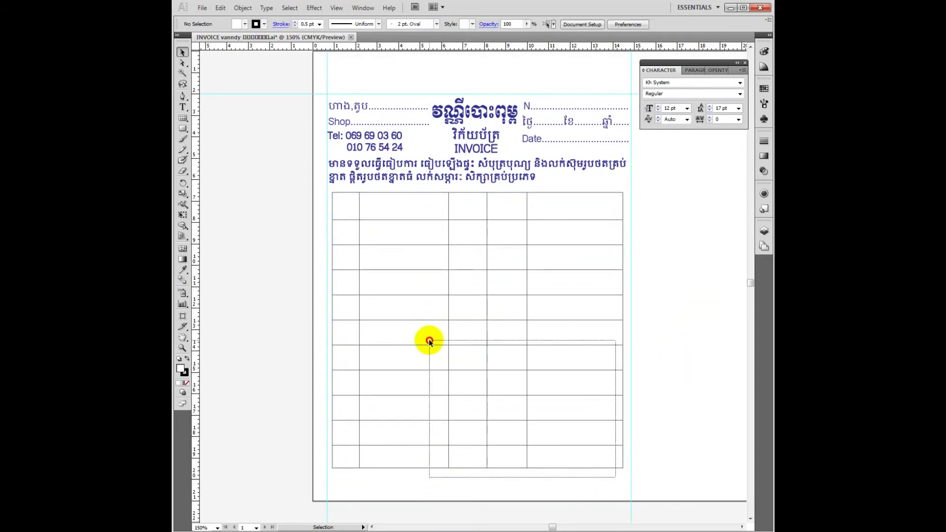
{"action": "left_click_drag", "start_coordinate": [478, 468], "coordinate": [478, 457]}
{"action": "left_click", "coordinate": [476, 478]}
{"action": "left_click", "coordinate": [182, 107]}
{"action": "type", "text": "ឈ្មោះទំនិញ"}
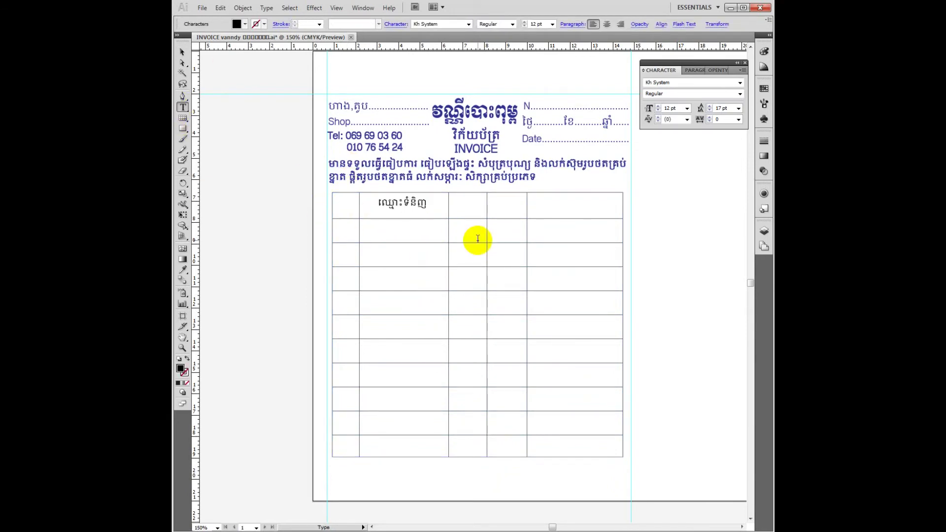
{"action": "type", "text": "ញ"}
Copy the ឈ្មោះទំនិញ heading into the line below and replace its text for Name of goods.
{"action": "left_click", "coordinate": [182, 52]}
{"action": "mouse_move", "coordinate": [404, 205]}
{"action": "left_mouse_down"}
{"action": "mouse_move", "coordinate": [404, 216]}
{"action": "mouse_move", "coordinate": [332, 213]}
{"action": "left_mouse_up"}
{"action": "double_click", "coordinate": [420, 213]}
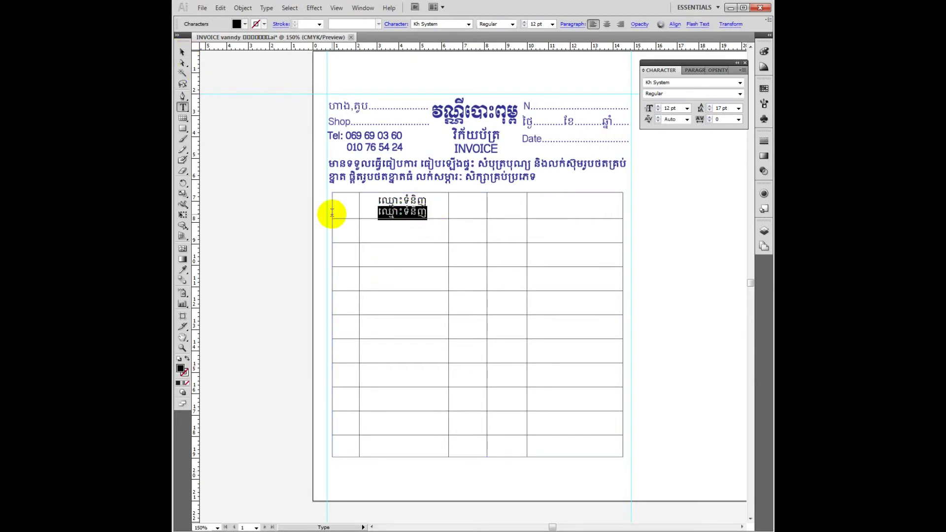
{"action": "key", "text": "BackSpace"}
{"action": "type", "text": "Name of goods"}
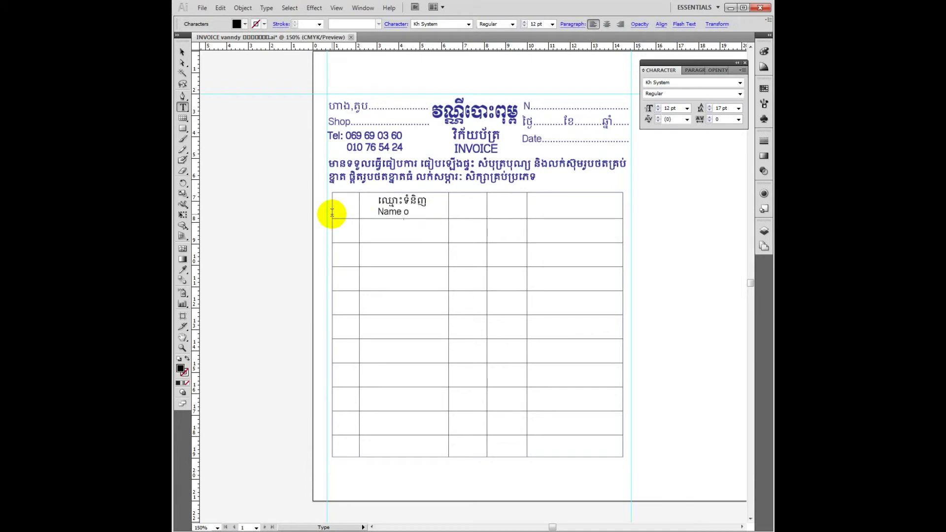
{"action": "left_click", "coordinate": [182, 51]}
Alt-drag a copy of the two-line Name of goods heading onto the pasteboard.
{"action": "left_click", "coordinate": [395, 201]}
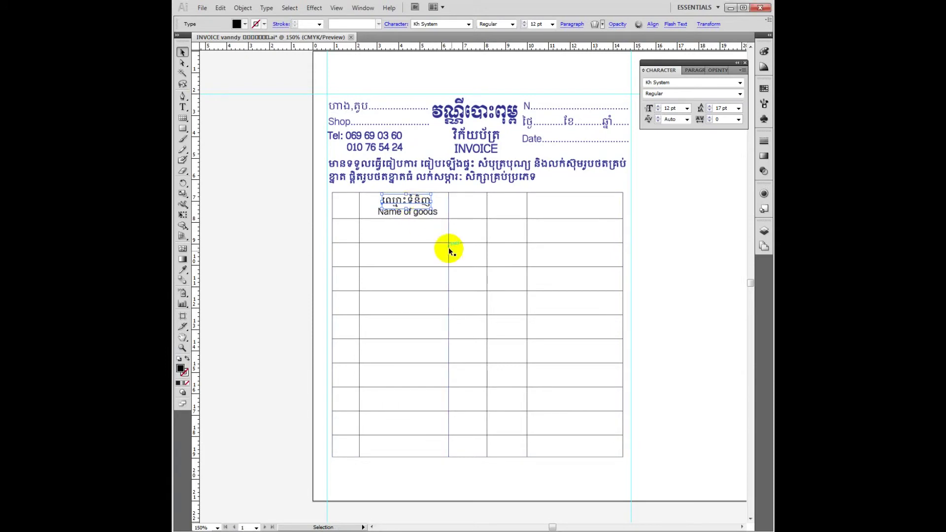
{"action": "left_click", "coordinate": [416, 216], "text": "shift"}
{"action": "mouse_move", "coordinate": [416, 216]}
{"action": "left_mouse_down"}
{"action": "mouse_move", "coordinate": [431, 204]}
{"action": "mouse_move", "coordinate": [482, 204]}
{"action": "mouse_move", "coordinate": [255, 207]}
{"action": "left_mouse_up"}
{"action": "left_click", "coordinate": [277, 241]}
{"action": "double_click", "coordinate": [271, 203]}
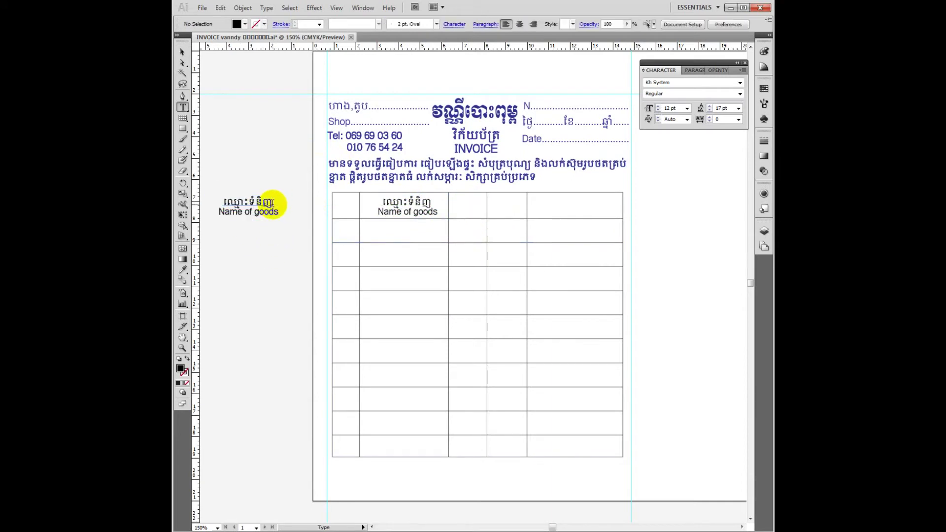
Turn the pasteboard copy into the Quantity heading and centre it in the third column.
{"action": "scroll", "coordinate": [283, 237], "scroll_direction": "left", "scroll_amount": 2}
{"action": "type", "text": "ចំនួ"}
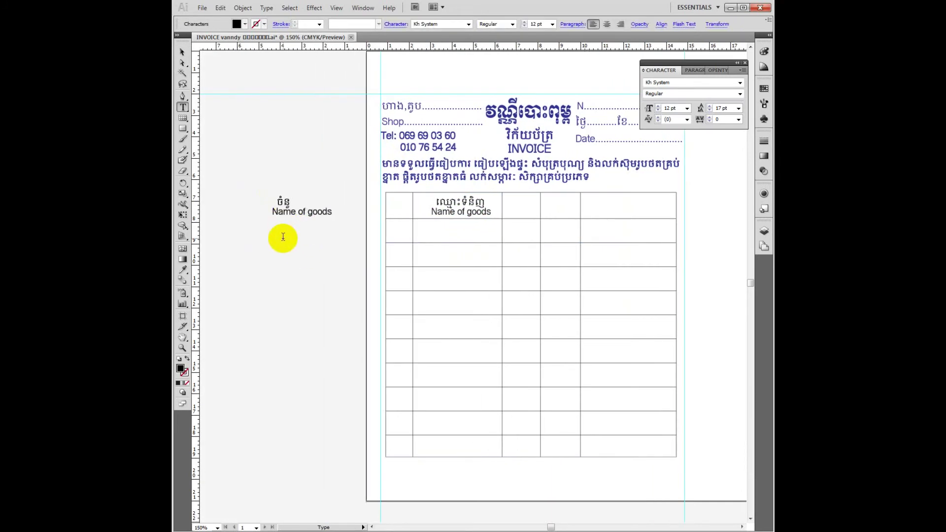
{"action": "type", "text": "ន"}
{"action": "left_click_drag", "start_coordinate": [272, 212], "coordinate": [364, 212]}
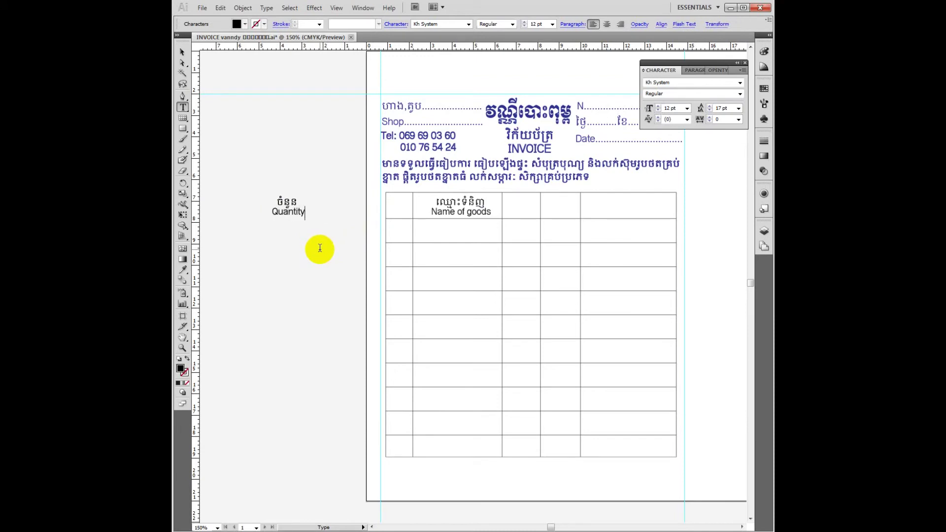
{"action": "left_click", "coordinate": [182, 52]}
{"action": "left_click", "coordinate": [298, 235]}
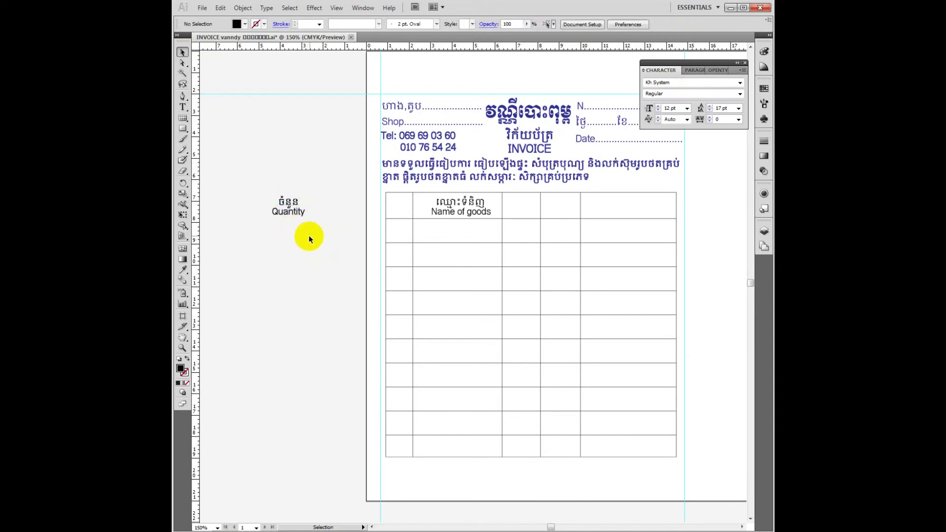
{"action": "left_click_drag", "start_coordinate": [292, 211], "coordinate": [524, 211]}
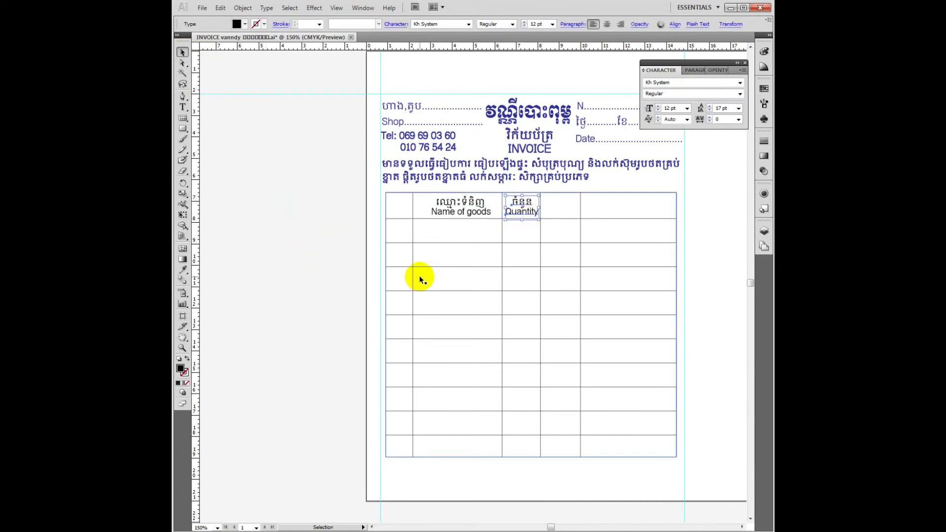
{"action": "left_click_drag", "start_coordinate": [541, 252], "coordinate": [542, 252]}
{"action": "left_click_drag", "start_coordinate": [521, 211], "coordinate": [522, 211]}
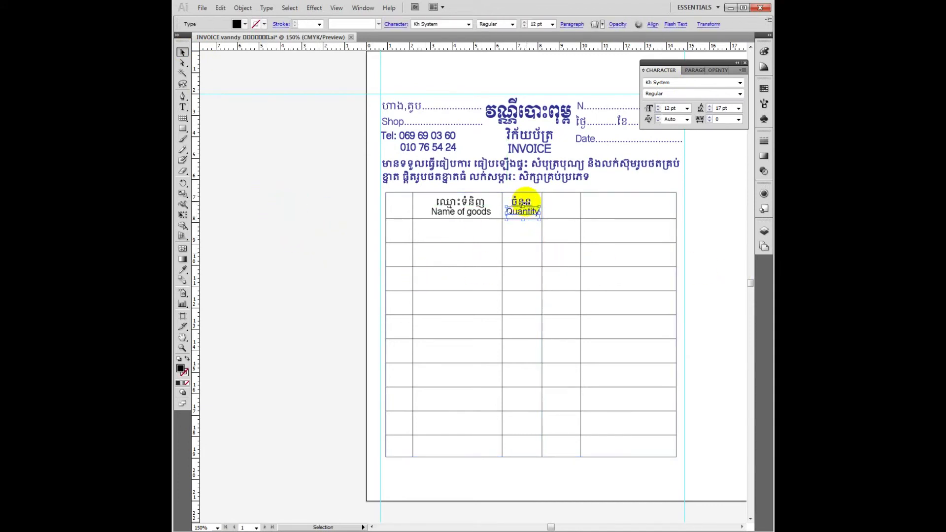
{"action": "left_click", "coordinate": [693, 220]}
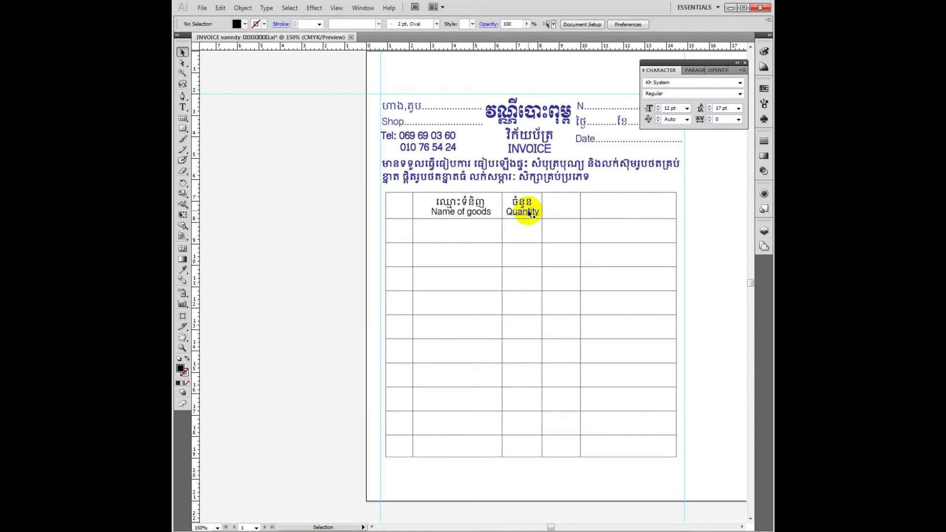
Copy the Quantity heading, edit it to Unit price, and place it in the fourth column.
{"action": "left_click", "coordinate": [529, 212]}
{"action": "mouse_move", "coordinate": [524, 211]}
{"action": "left_mouse_down"}
{"action": "mouse_move", "coordinate": [282, 211]}
{"action": "mouse_move", "coordinate": [243, 203]}
{"action": "left_mouse_up"}
{"action": "double_click", "coordinate": [290, 203]}
{"action": "type", "text": "តំលៃរាយ"}
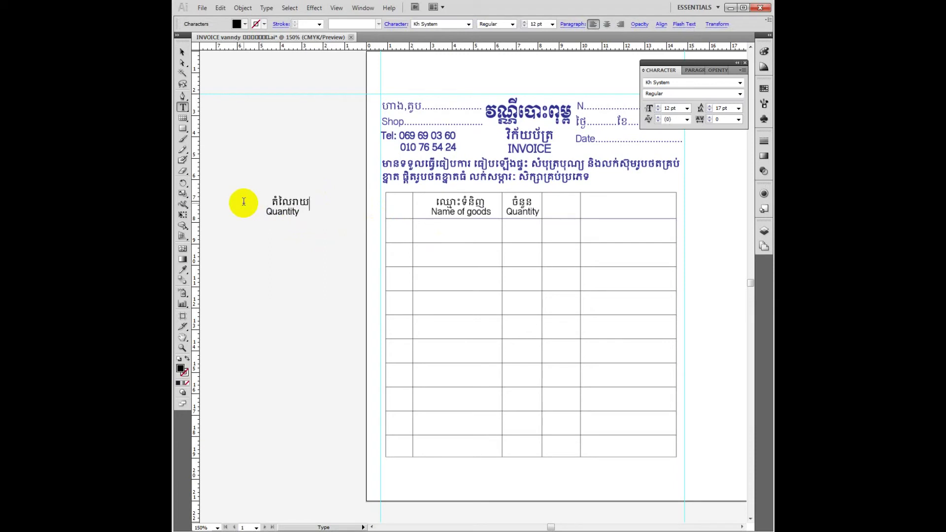
{"action": "left_click_drag", "start_coordinate": [298, 212], "coordinate": [232, 216]}
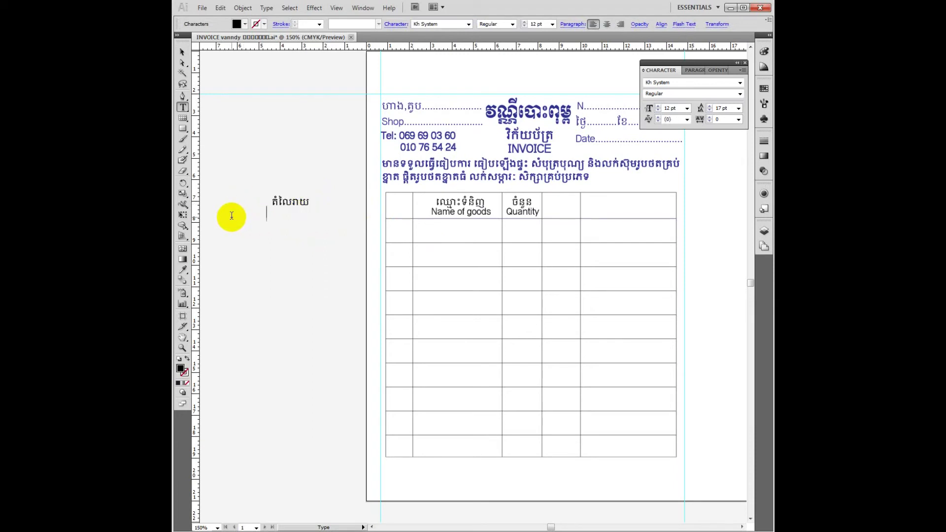
{"action": "left_click", "coordinate": [182, 51]}
{"action": "left_click", "coordinate": [580, 216]}
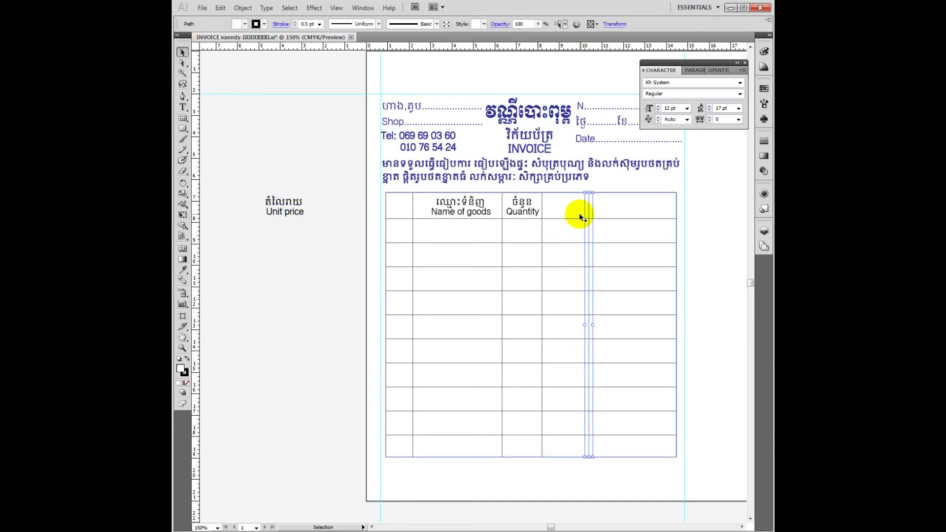
{"action": "left_click", "coordinate": [301, 226]}
{"action": "left_click_drag", "start_coordinate": [289, 208], "coordinate": [572, 205]}
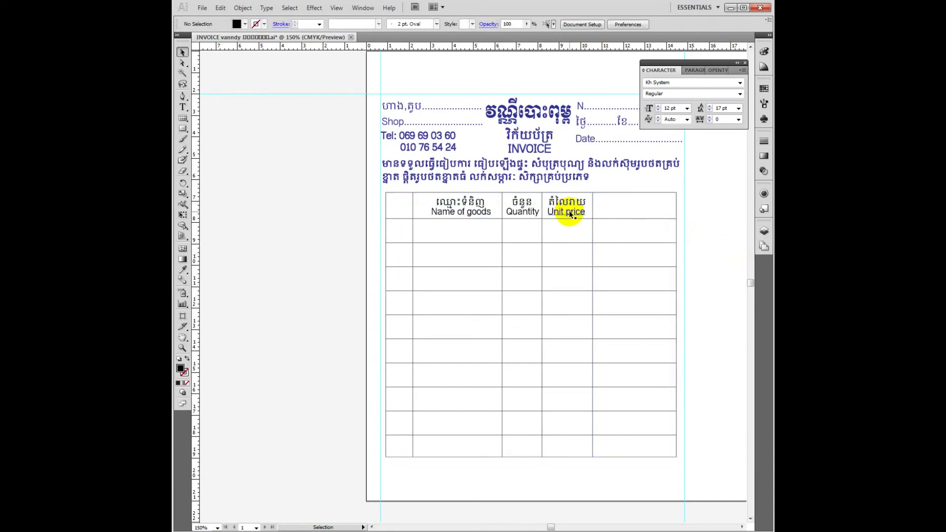
Make a centred Amount heading from a copy and place it in the last column.
{"action": "left_click_drag", "start_coordinate": [567, 207], "coordinate": [275, 214]}
{"action": "double_click", "coordinate": [289, 211]}
{"action": "type", "text": "តំលៃសរុប"}
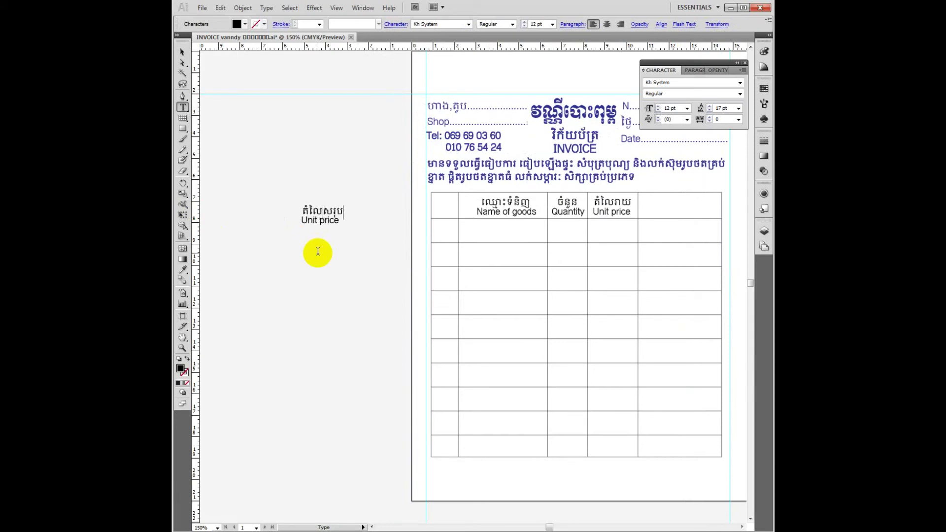
{"action": "left_click_drag", "start_coordinate": [339, 221], "coordinate": [254, 223]}
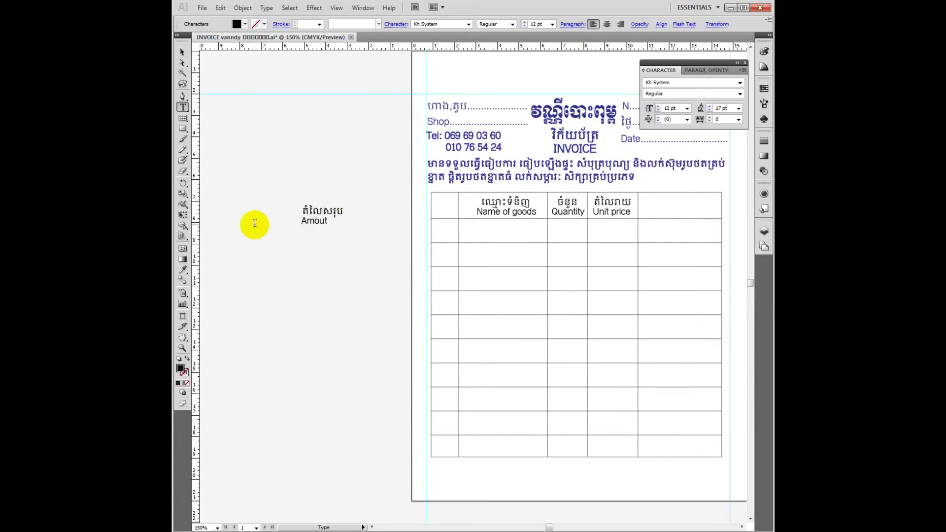
{"action": "type", "text": "n"}
{"action": "left_click", "coordinate": [182, 52]}
{"action": "key", "text": "ctrl+shift+c"}
{"action": "left_click_drag", "start_coordinate": [338, 212], "coordinate": [723, 220]}
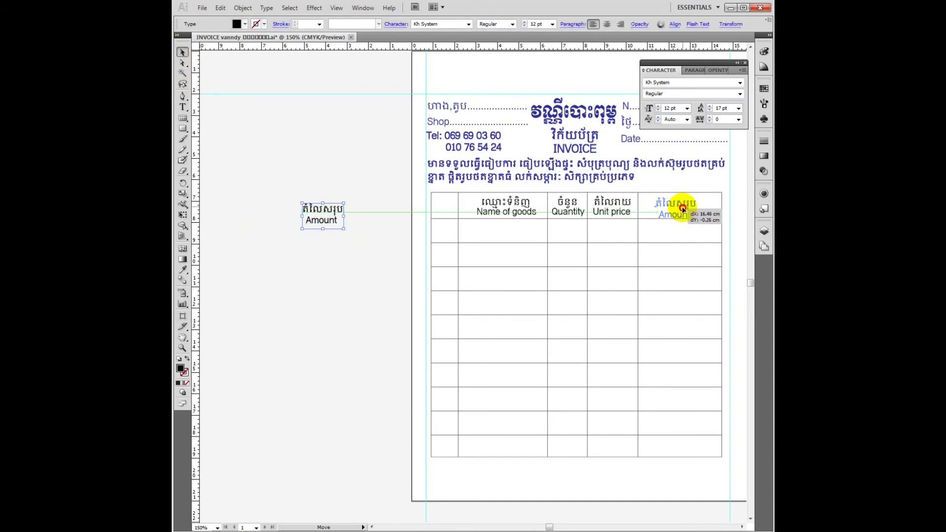
{"action": "left_click", "coordinate": [685, 217]}
{"action": "left_click", "coordinate": [736, 219]}
{"action": "left_click", "coordinate": [681, 217]}
{"action": "left_click", "coordinate": [711, 213]}
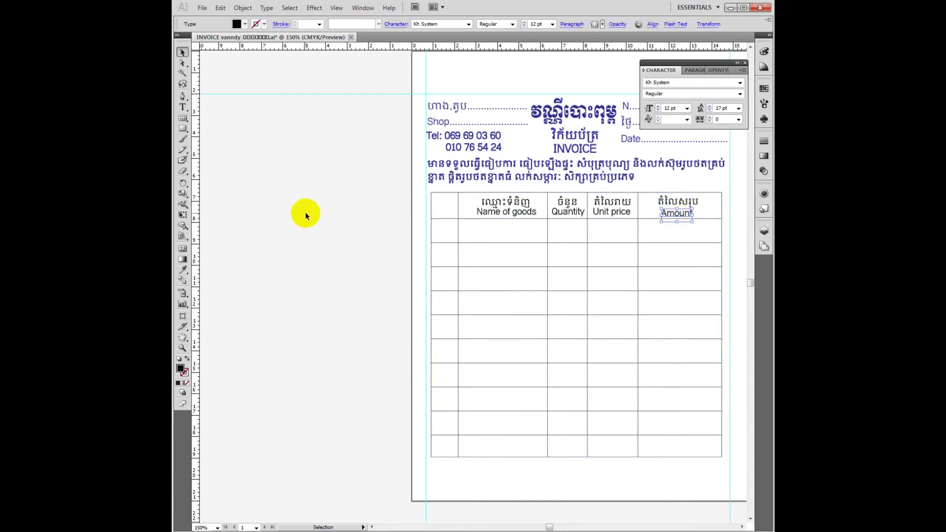
Make the ល.រ / N heading from a copy and place it in the first column.
{"action": "left_click", "coordinate": [680, 206]}
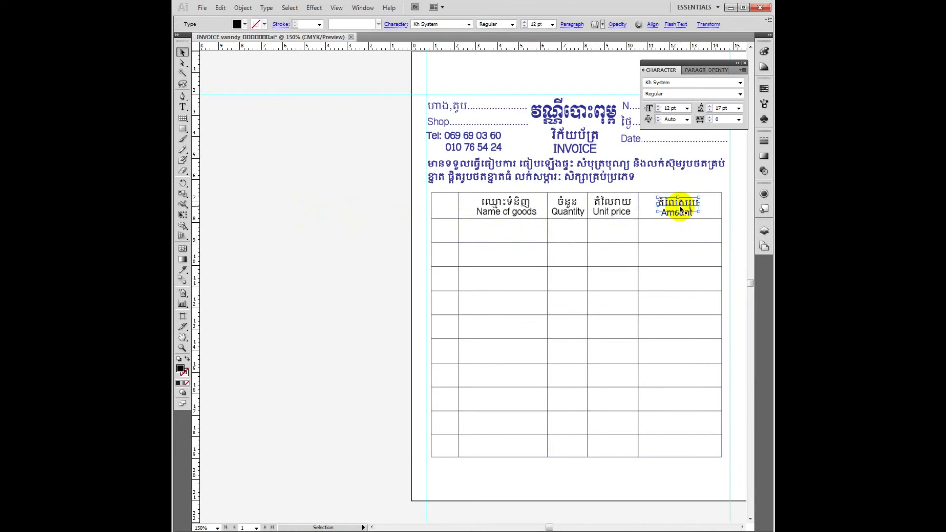
{"action": "left_click_drag", "start_coordinate": [678, 207], "coordinate": [267, 222]}
{"action": "double_click", "coordinate": [269, 215]}
{"action": "key", "text": "BackSpace"}
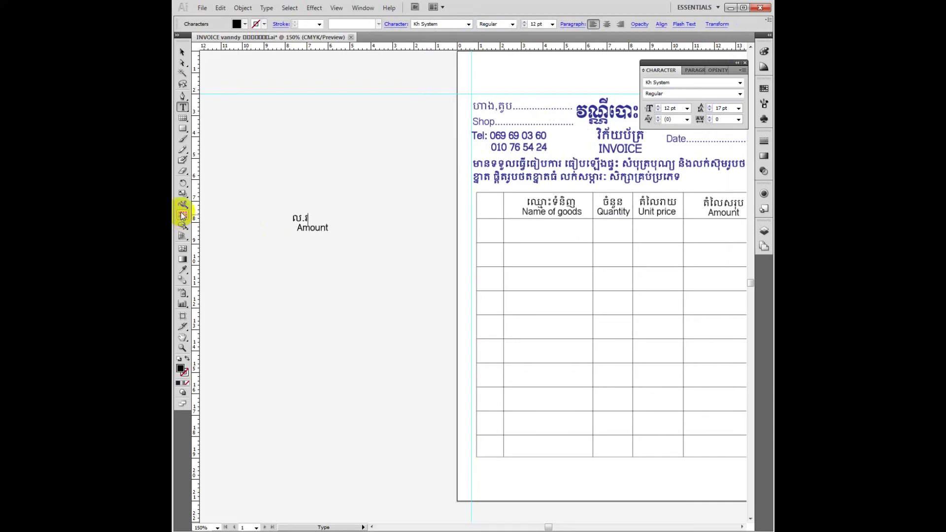
{"action": "left_click_drag", "start_coordinate": [297, 228], "coordinate": [366, 230]}
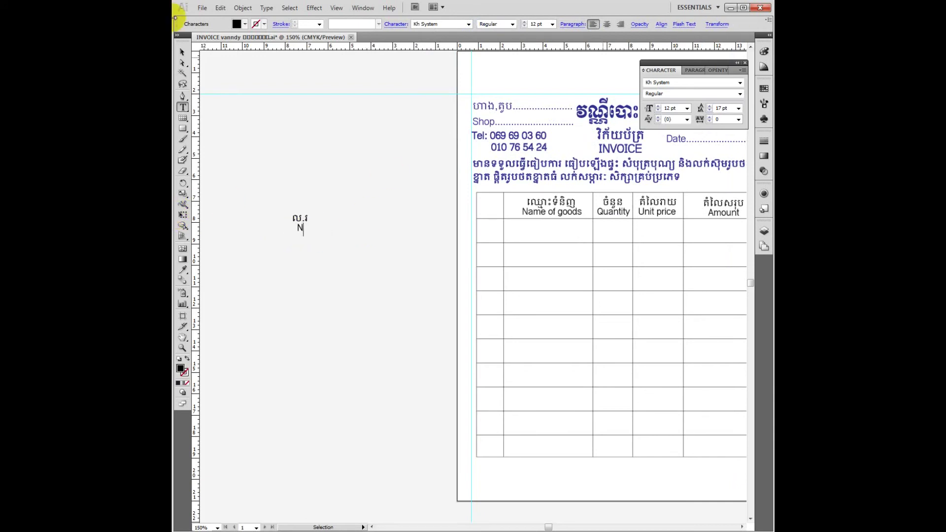
{"action": "left_click", "coordinate": [182, 51]}
{"action": "left_click_drag", "start_coordinate": [304, 223], "coordinate": [492, 207]}
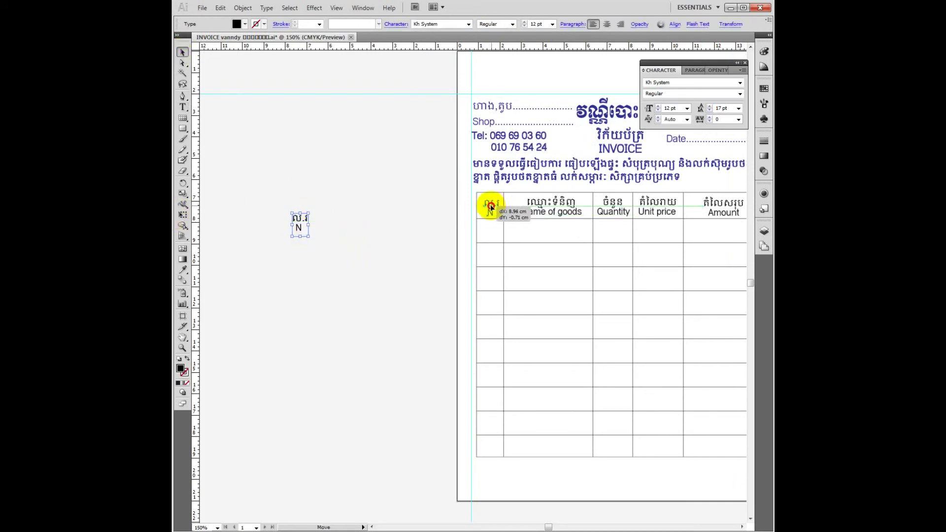
{"action": "left_click", "coordinate": [493, 266]}
{"action": "scroll", "coordinate": [561, 273], "scroll_direction": "right", "scroll_amount": 5}
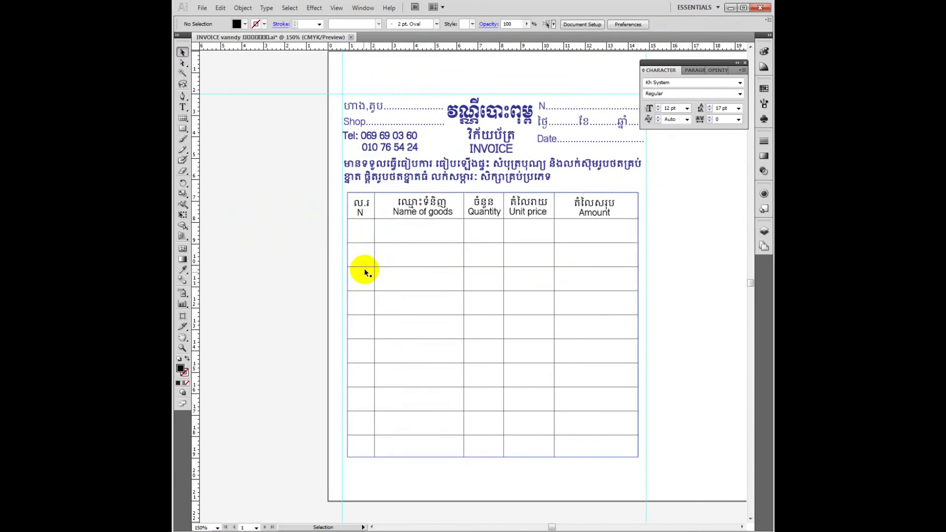
{"action": "left_click", "coordinate": [348, 228]}
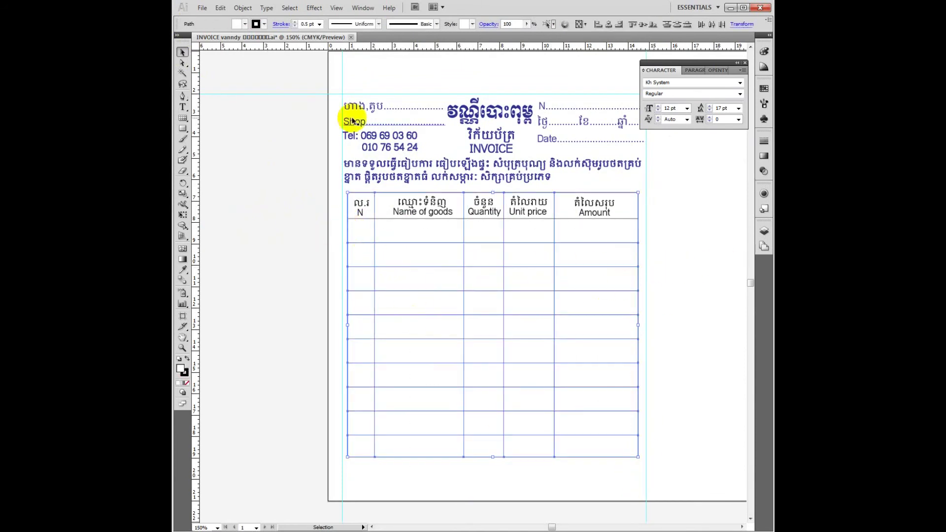
Colour the table grid and the N, Name of goods, Quantity, Unit price and Amount headers dark blue.
{"action": "left_click", "coordinate": [380, 212]}
{"action": "left_click", "coordinate": [246, 24]}
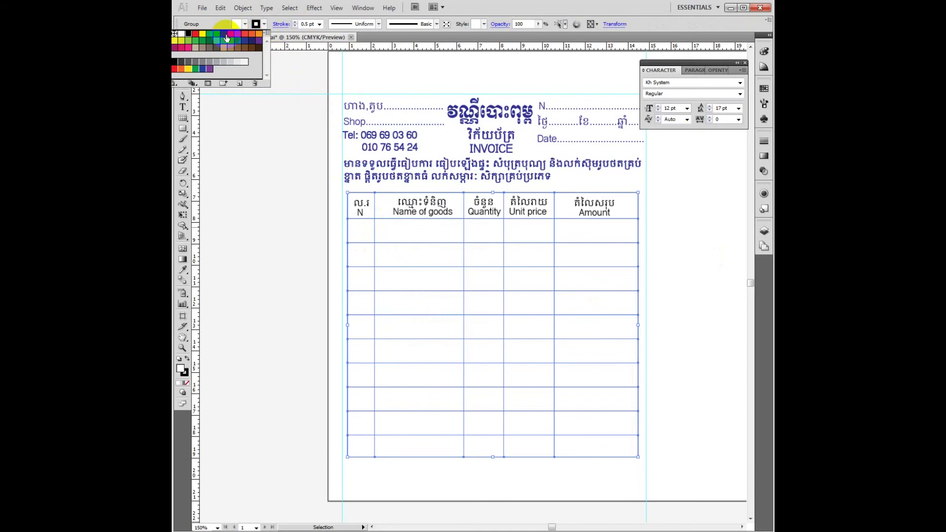
{"action": "left_click", "coordinate": [363, 205]}
{"action": "left_click", "coordinate": [423, 207], "text": "shift"}
{"action": "left_click", "coordinate": [482, 205], "text": "shift"}
{"action": "left_click", "coordinate": [528, 207], "text": "shift"}
{"action": "left_click", "coordinate": [572, 206], "text": "shift"}
{"action": "left_click", "coordinate": [246, 24]}
{"action": "left_click", "coordinate": [240, 63]}
{"action": "left_click", "coordinate": [235, 141]}
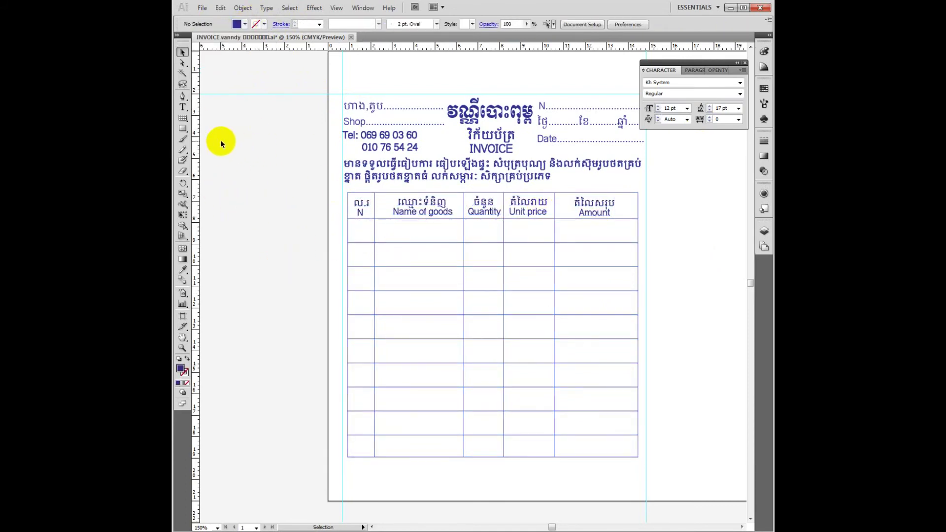
Type the row numbers 1 to 10 beside the table and move them toward the first column.
{"action": "key", "text": "t"}
{"action": "left_click", "coordinate": [264, 183]}
{"action": "type", "text": "1"}
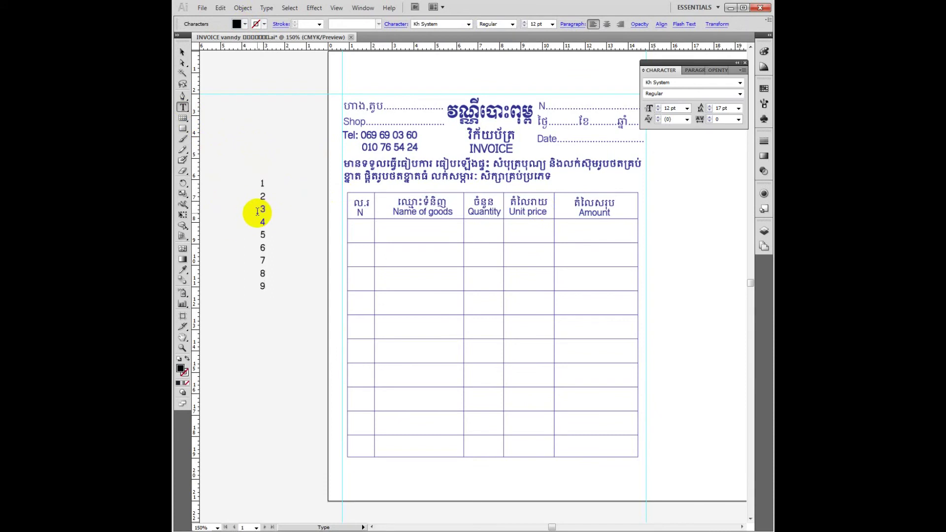
{"action": "type", "text": "0"}
{"action": "key", "text": "Escape"}
{"action": "left_click", "coordinate": [538, 23]}
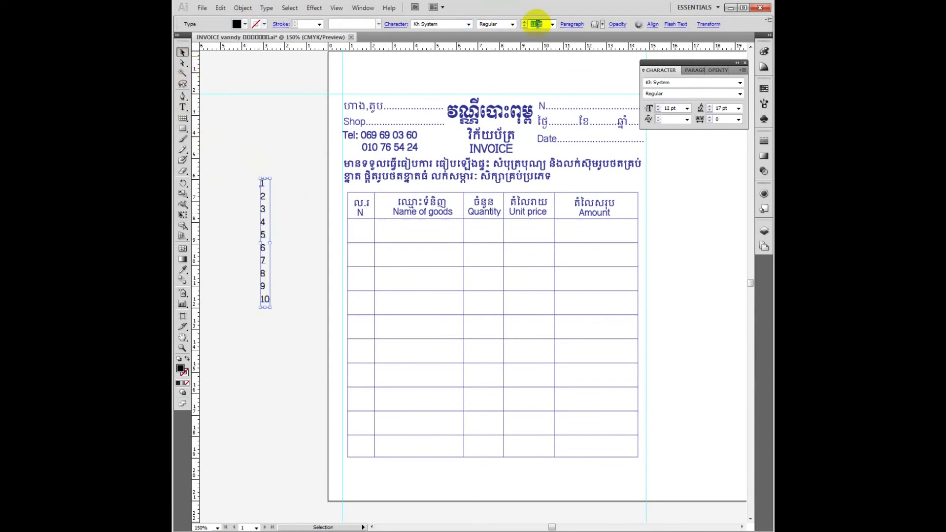
{"action": "left_click_drag", "start_coordinate": [264, 217], "coordinate": [370, 264]}
Undo the stretch, delete numbers 2–10, and move the remaining 1 toward the first row cell.
{"action": "left_click_drag", "start_coordinate": [363, 358], "coordinate": [359, 453]}
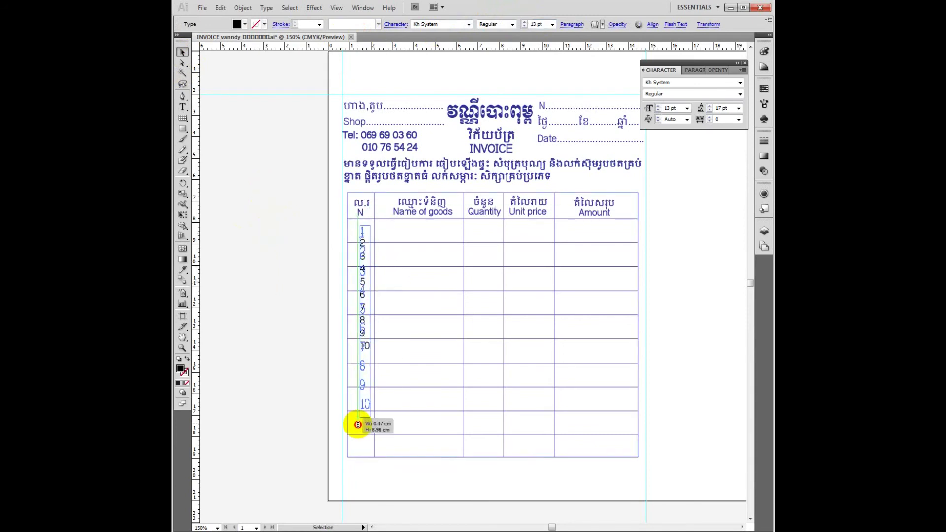
{"action": "key", "text": "ctrl+z"}
{"action": "key", "text": "ctrl+z"}
{"action": "key", "text": "t"}
{"action": "left_click_drag", "start_coordinate": [277, 246], "coordinate": [296, 401]}
{"action": "key", "text": "BackSpace"}
{"action": "key", "text": "Escape"}
{"action": "left_click_drag", "start_coordinate": [280, 248], "coordinate": [363, 236]}
Copy the 1 down into rows two and three, renumbering the copies 2 and 3.
{"action": "scroll", "coordinate": [311, 240], "scroll_direction": "up", "scroll_amount": 1, "text": "alt"}
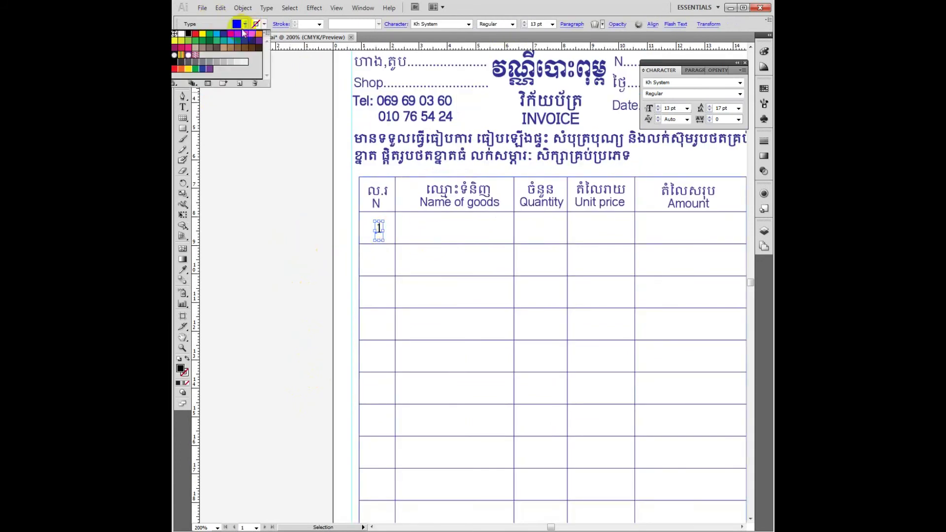
{"action": "left_click_drag", "start_coordinate": [379, 228], "coordinate": [378, 264]}
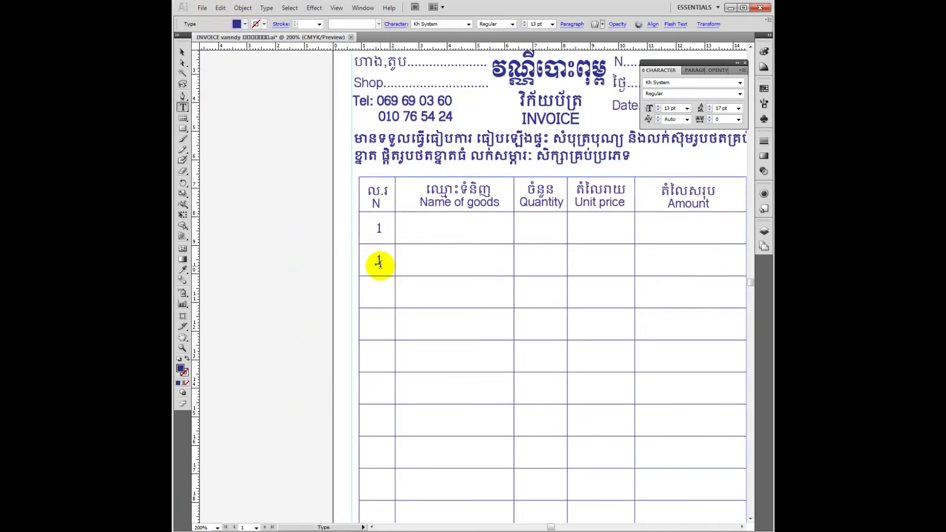
{"action": "double_click", "coordinate": [379, 261]}
{"action": "type", "text": "2"}
{"action": "key", "text": "Escape"}
{"action": "left_click_drag", "start_coordinate": [381, 264], "coordinate": [380, 354]}
{"action": "double_click", "coordinate": [380, 294]}
{"action": "type", "text": "3"}
{"action": "left_click", "coordinate": [182, 53]}
{"action": "left_click", "coordinate": [380, 295]}
Fill rows four through six of the N column with the numbers 4, 5 and 6.
{"action": "double_click", "coordinate": [379, 323]}
{"action": "type", "text": "4"}
{"action": "key", "text": "Escape"}
{"action": "double_click", "coordinate": [377, 353]}
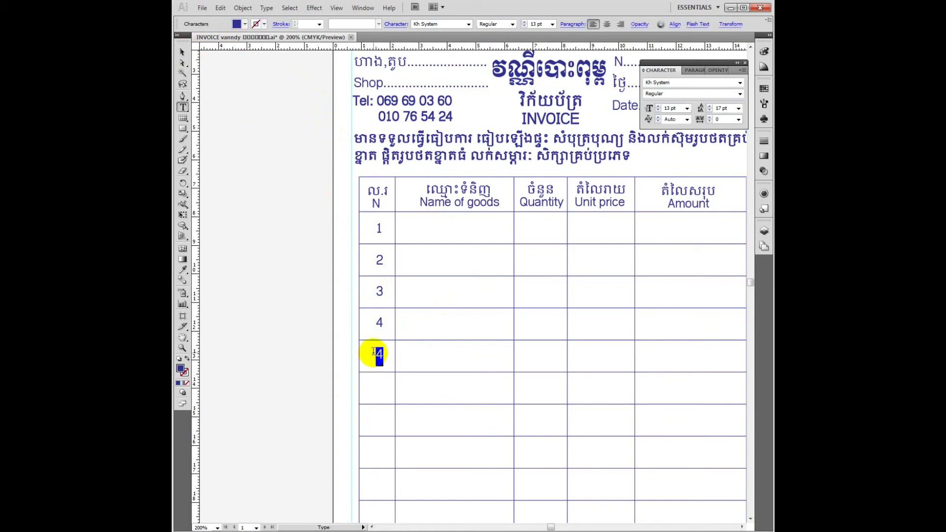
{"action": "type", "text": "5"}
{"action": "left_click", "coordinate": [182, 52]}
{"action": "left_click", "coordinate": [325, 305]}
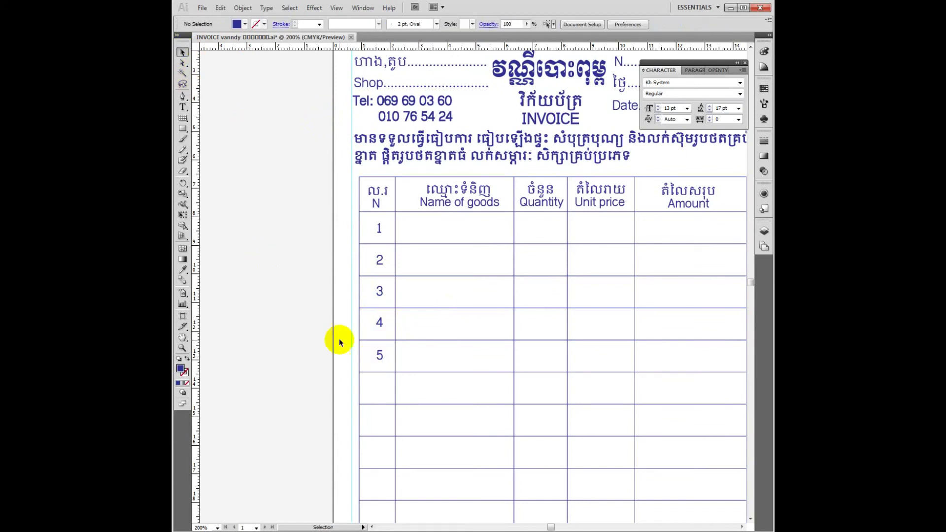
{"action": "left_click_drag", "start_coordinate": [380, 388], "coordinate": [380, 388]}
{"action": "double_click", "coordinate": [378, 386]}
{"action": "type", "text": "6"}
{"action": "key", "text": "Escape"}
Copy numbers down into rows seven, eight and nine, renumbering them 7, 8 and 9.
{"action": "left_click_drag", "start_coordinate": [383, 385], "coordinate": [383, 419]}
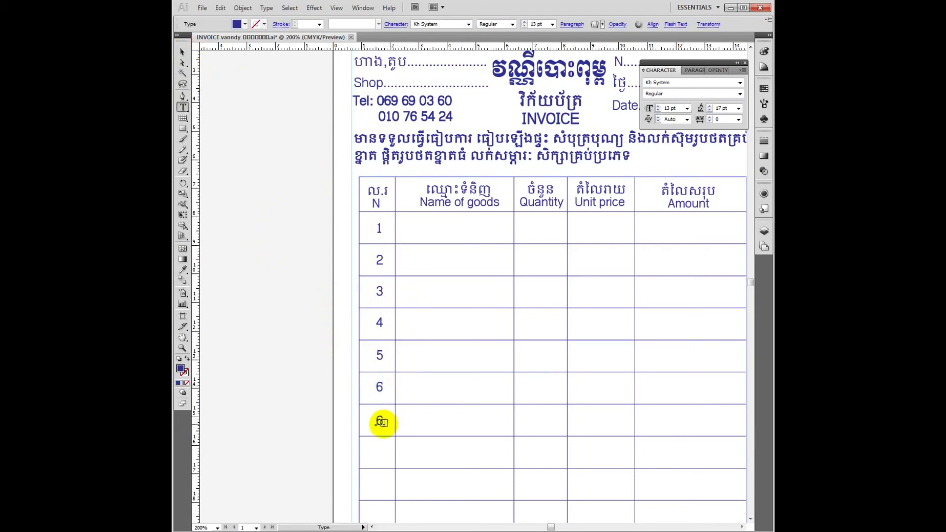
{"action": "left_click", "coordinate": [397, 407]}
{"action": "double_click", "coordinate": [376, 420]}
{"action": "type", "text": "7"}
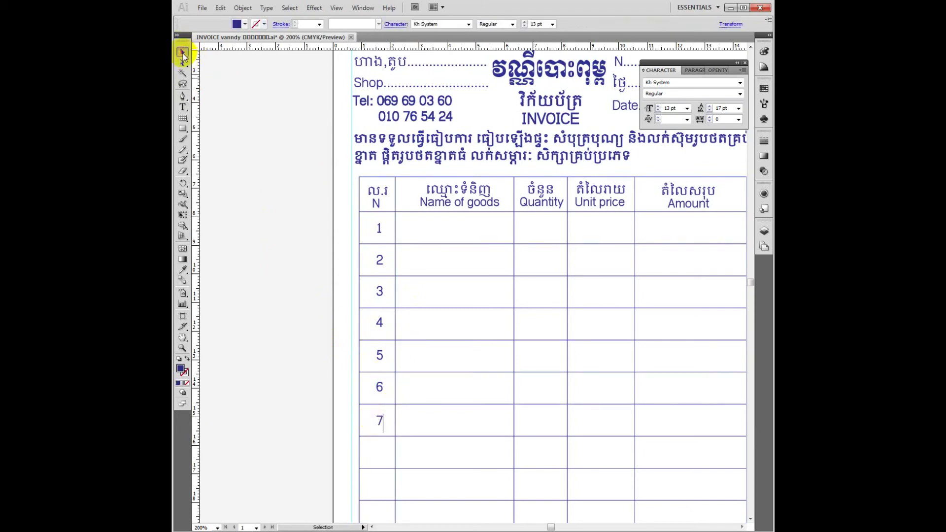
{"action": "left_click_drag", "start_coordinate": [378, 419], "coordinate": [377, 450]}
{"action": "double_click", "coordinate": [374, 451]}
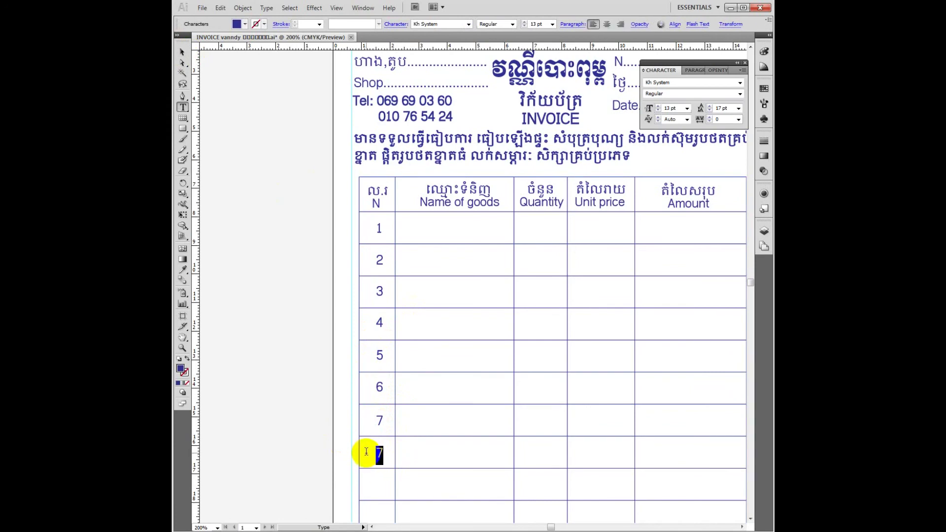
{"action": "type", "text": "8"}
{"action": "scroll", "coordinate": [359, 96], "scroll_direction": "down", "scroll_amount": 3}
{"action": "key", "text": "Escape"}
{"action": "mouse_move", "coordinate": [380, 381]}
{"action": "left_mouse_down"}
{"action": "mouse_move", "coordinate": [392, 418]}
{"action": "mouse_move", "coordinate": [380, 447]}
{"action": "left_mouse_up"}
{"action": "double_click", "coordinate": [379, 411]}
{"action": "type", "text": "9"}
{"action": "left_click", "coordinate": [183, 52]}
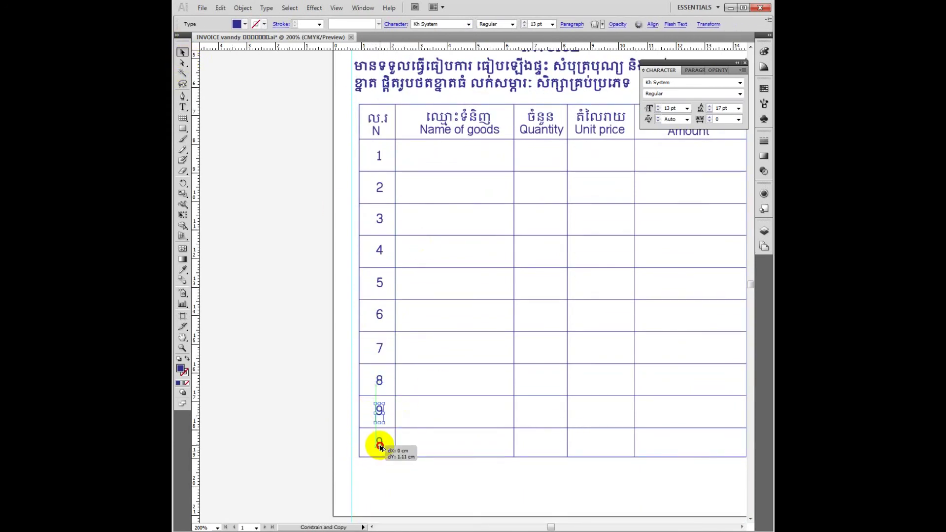
Number the tenth row 10, then zoom out to view the whole table.
{"action": "double_click", "coordinate": [380, 445]}
{"action": "type", "text": "10"}
{"action": "left_click", "coordinate": [182, 52]}
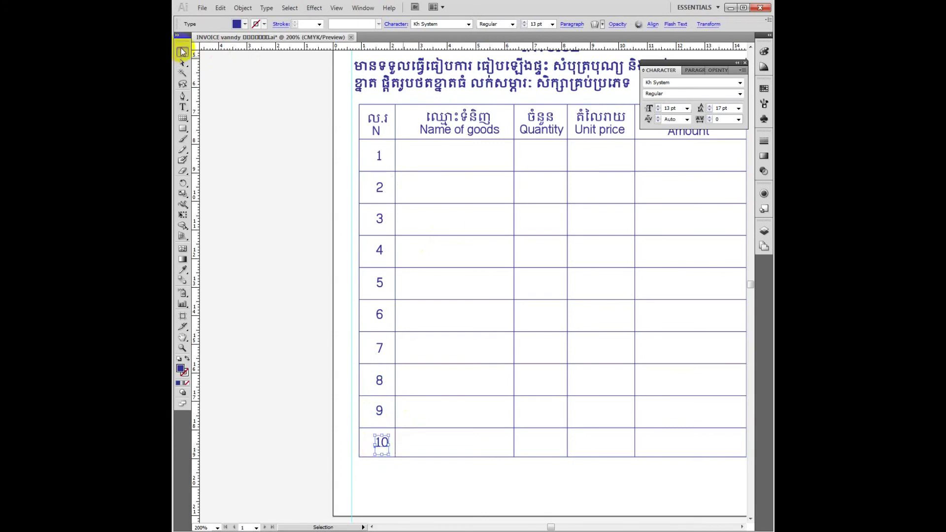
{"action": "left_click", "coordinate": [490, 490]}
{"action": "key", "text": "ctrl+minus"}
{"action": "scroll", "coordinate": [439, 320], "scroll_direction": "up", "scroll_amount": 3}
{"action": "scroll", "coordinate": [488, 387], "scroll_direction": "down", "scroll_amount": 1}
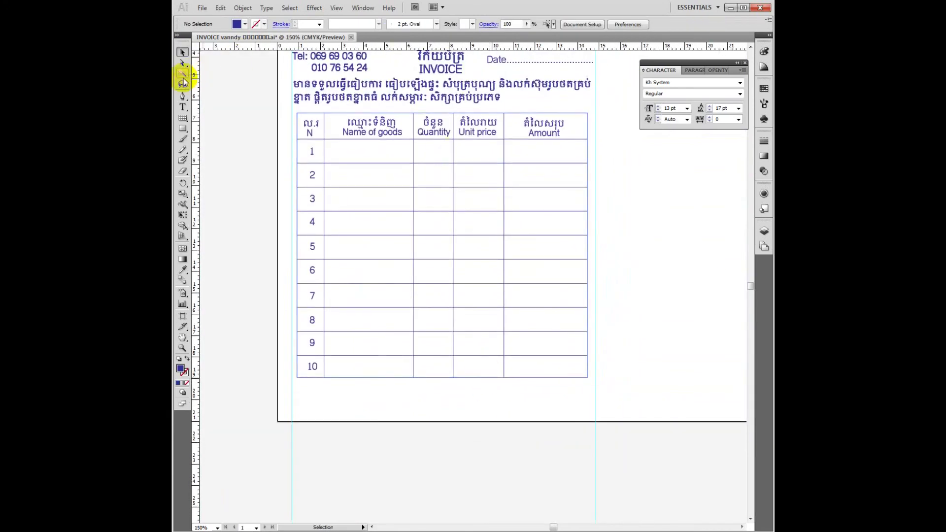
{"action": "left_click", "coordinate": [183, 117]}
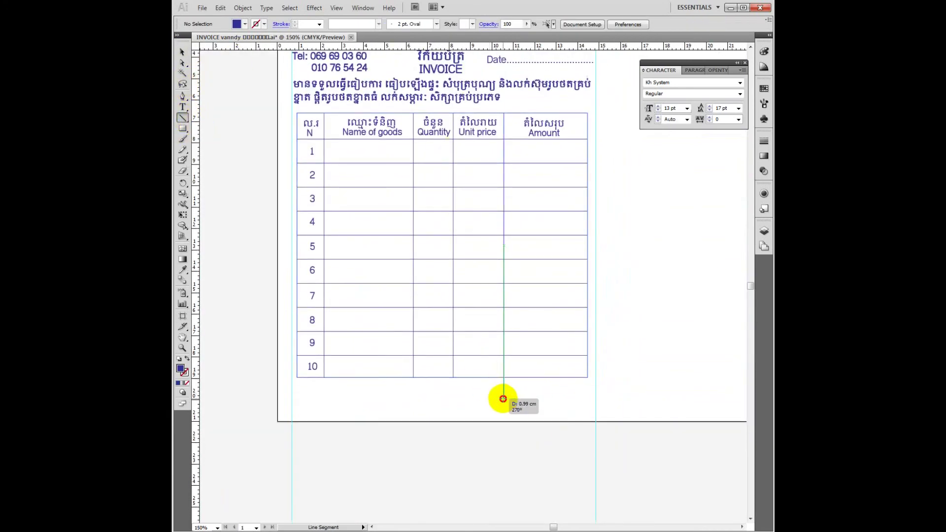
Draw a total box below the Amount column with matching line thickness.
{"action": "left_click_drag", "start_coordinate": [504, 378], "coordinate": [504, 400]}
{"action": "left_click", "coordinate": [318, 25]}
{"action": "left_click", "coordinate": [313, 49]}
{"action": "mouse_move", "coordinate": [504, 400]}
{"action": "left_mouse_down"}
{"action": "mouse_move", "coordinate": [588, 400]}
{"action": "mouse_move", "coordinate": [454, 349]}
{"action": "mouse_move", "coordinate": [296, 116]}
{"action": "left_mouse_up"}
{"action": "left_click", "coordinate": [182, 51]}
Group the table with the new total box and make the table slightly shorter.
{"action": "right_click", "coordinate": [422, 186]}
{"action": "left_click", "coordinate": [456, 245]}
{"action": "left_click_drag", "start_coordinate": [442, 413], "coordinate": [442, 382]}
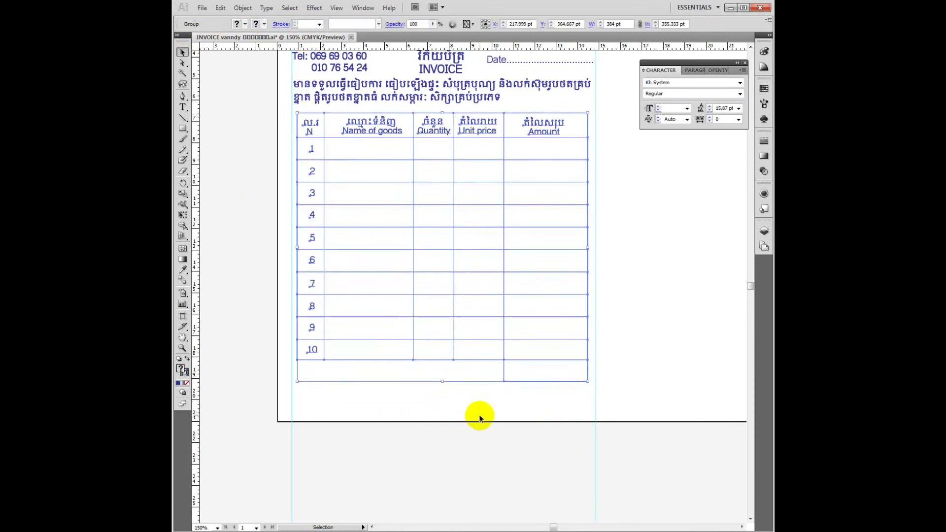
{"action": "left_click", "coordinate": [481, 418]}
Type a TOTAL label, place it beside the total box, and colour it blue.
{"action": "left_click", "coordinate": [182, 107]}
{"action": "left_click", "coordinate": [431, 383]}
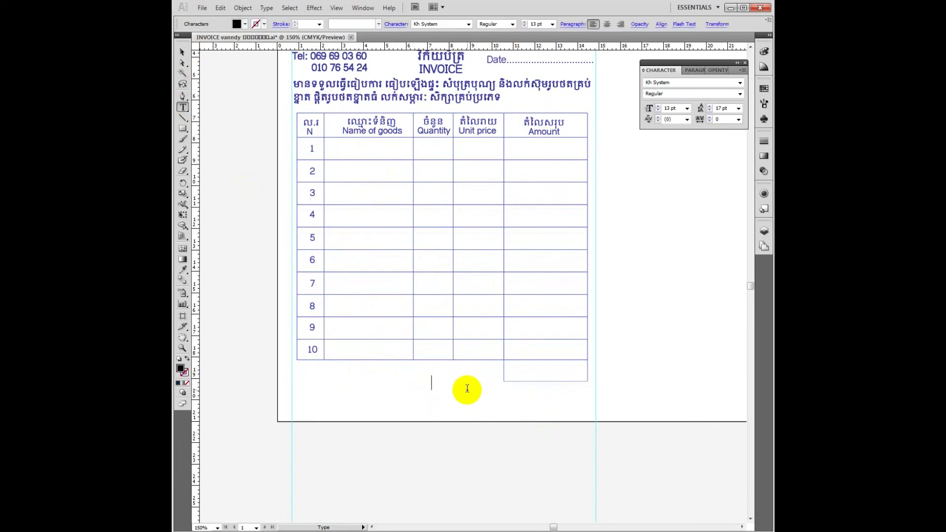
{"action": "type", "text": "TOTAL"}
{"action": "left_click", "coordinate": [182, 52]}
{"action": "left_click_drag", "start_coordinate": [453, 383], "coordinate": [488, 376]}
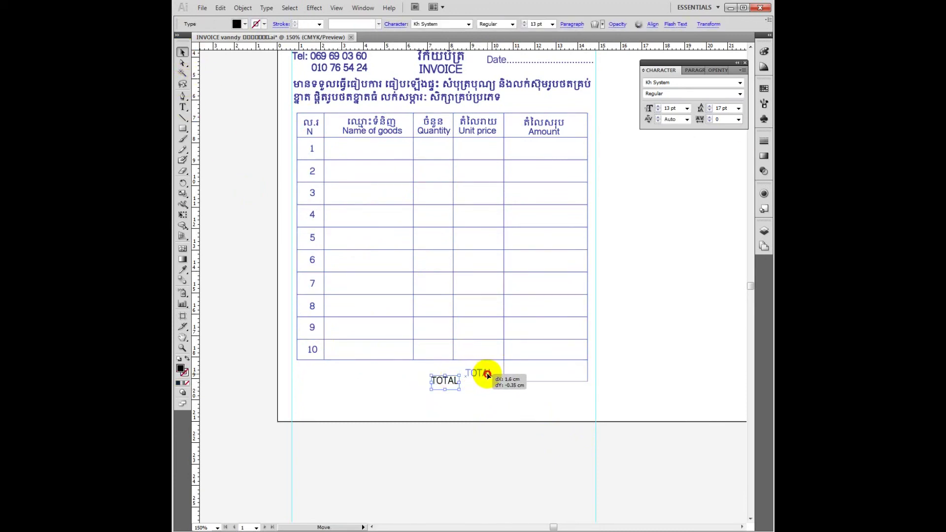
{"action": "left_click", "coordinate": [245, 24]}
{"action": "left_click", "coordinate": [231, 50]}
{"action": "left_click", "coordinate": [345, 321]}
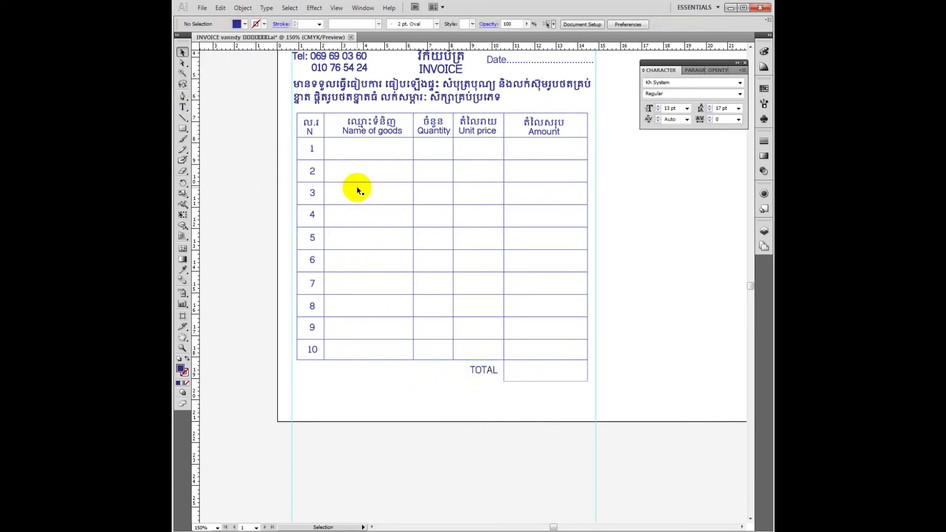
{"action": "left_click_drag", "start_coordinate": [444, 69], "coordinate": [328, 388]}
Retype the copied text as the Khmer/English buyer label at 11 pt, bottom left.
{"action": "double_click", "coordinate": [340, 388]}
{"action": "type", "text": "អ្នកទិញ/The Buye"}
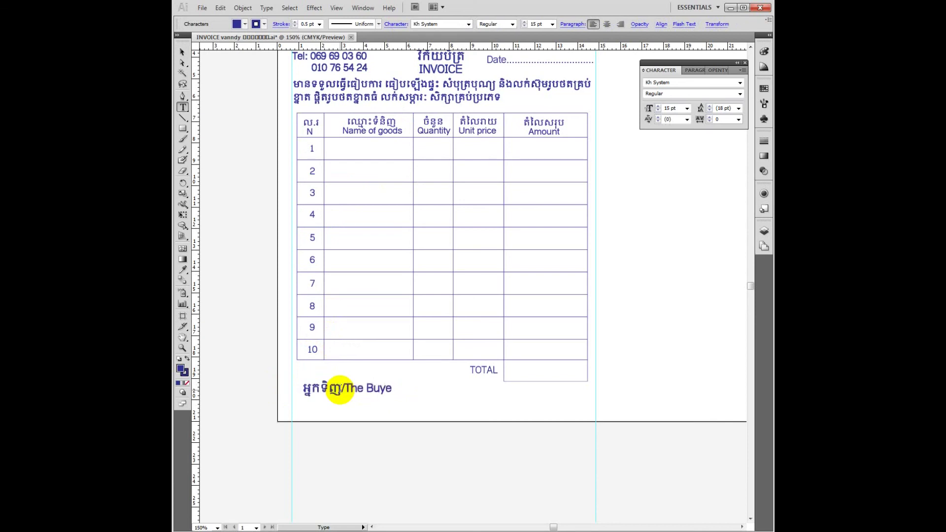
{"action": "type", "text": "r"}
{"action": "left_click", "coordinate": [182, 51]}
{"action": "left_click", "coordinate": [537, 24]}
{"action": "type", "text": "11"}
{"action": "key", "text": "Return"}
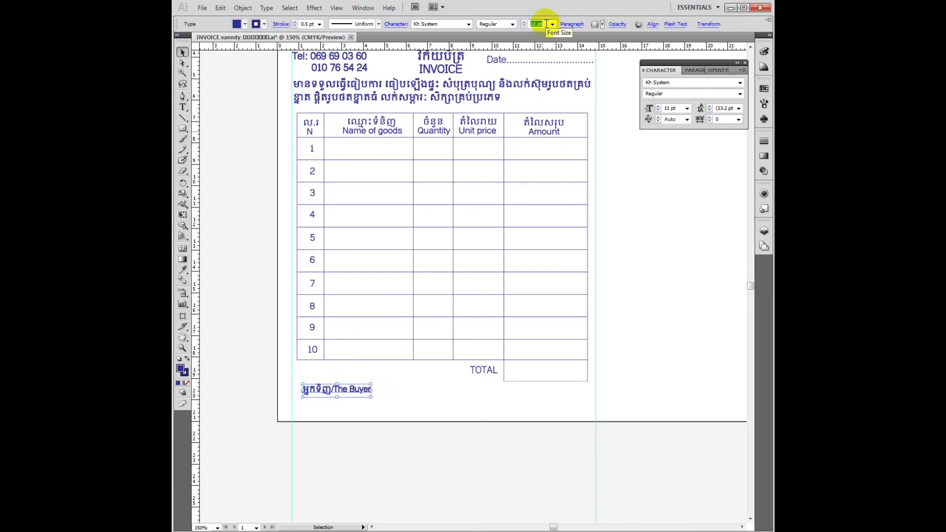
{"action": "mouse_move", "coordinate": [339, 394]}
{"action": "left_mouse_down"}
{"action": "mouse_move", "coordinate": [512, 397]}
{"action": "mouse_move", "coordinate": [455, 395]}
{"action": "left_mouse_up"}
Copy the buyer label to the right and edit it into The Saller label.
{"action": "left_click", "coordinate": [470, 415]}
{"action": "key", "text": "t"}
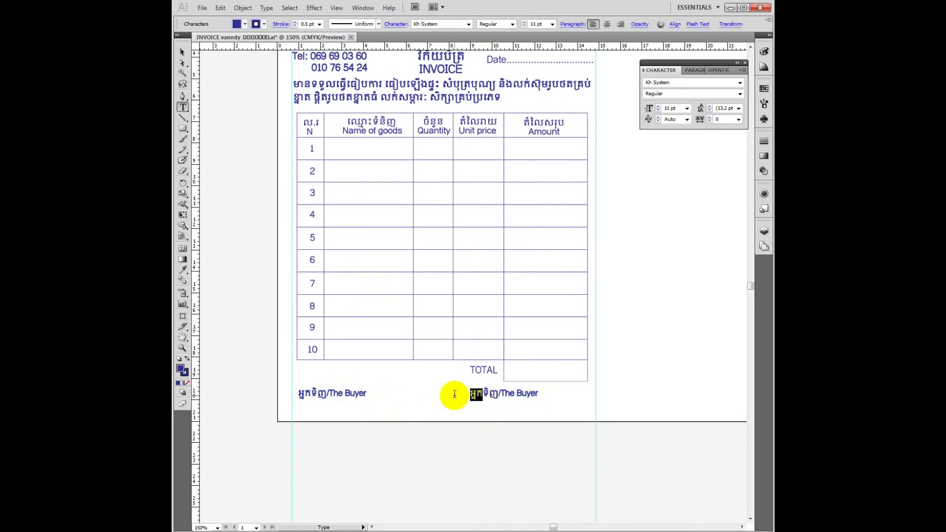
{"action": "left_click_drag", "start_coordinate": [534, 395], "coordinate": [461, 396]}
{"action": "double_click", "coordinate": [484, 396]}
{"action": "type", "text": "លក់"}
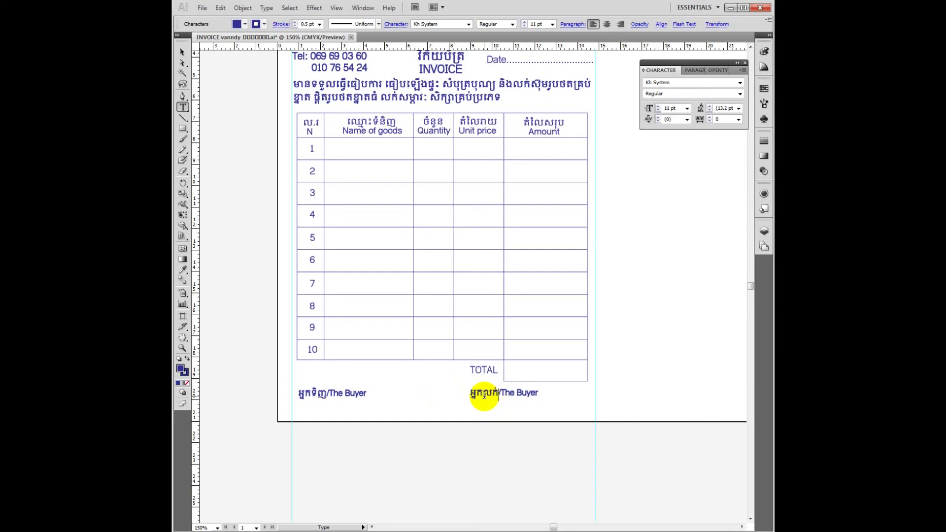
{"action": "double_click", "coordinate": [528, 394]}
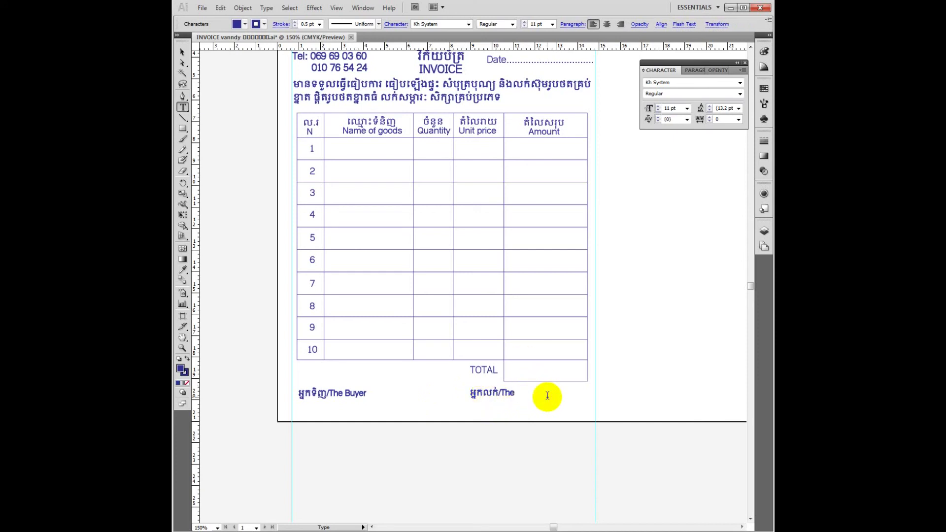
{"action": "type", "text": "Saller"}
{"action": "key", "text": "Escape"}
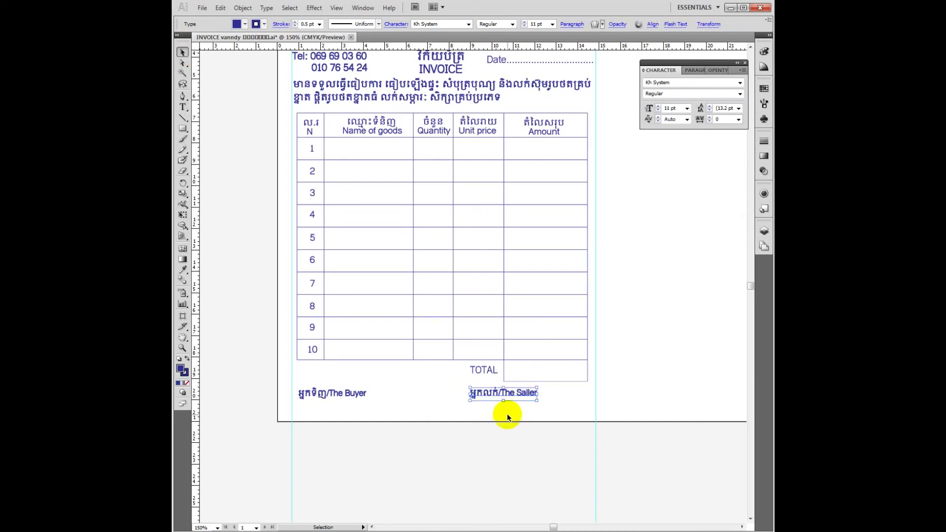
{"action": "key", "text": "ctrl+1"}
{"action": "left_click_drag", "start_coordinate": [465, 384], "coordinate": [372, 150]}
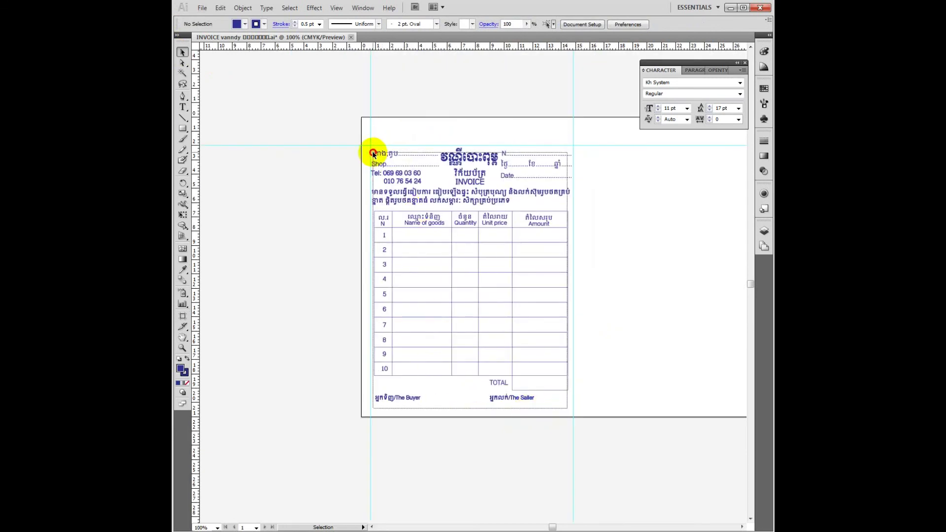
Duplicate the invoice to the right and nudge the two invoices slightly apart.
{"action": "left_click_drag", "start_coordinate": [408, 227], "coordinate": [613, 228]}
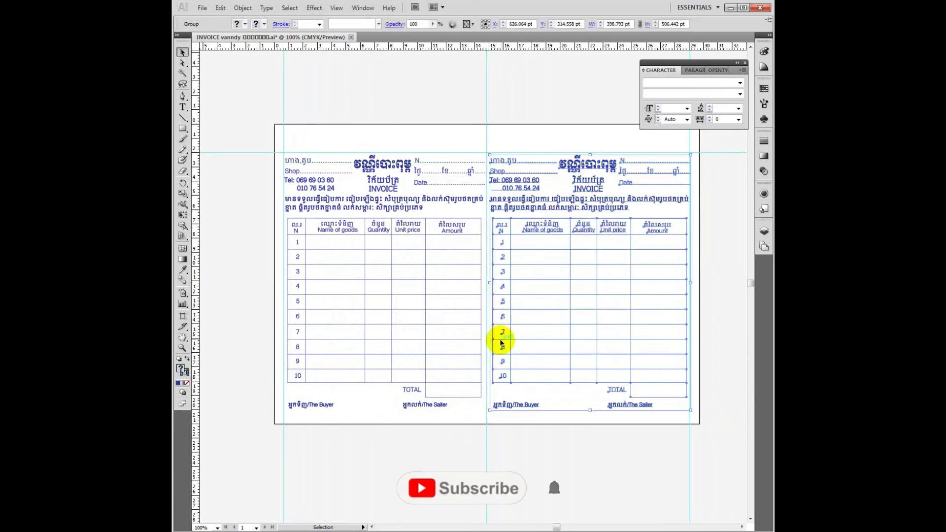
{"action": "left_click", "coordinate": [595, 498]}
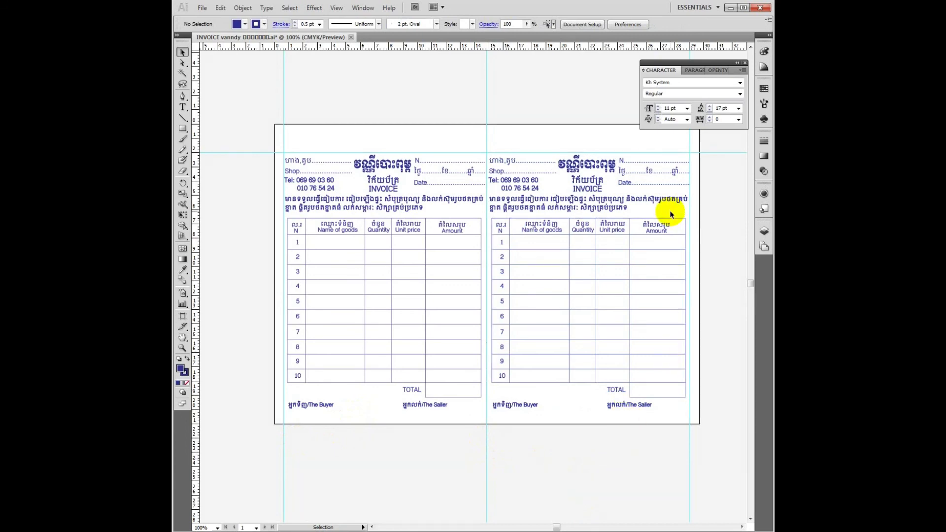
{"action": "left_click", "coordinate": [690, 147]}
{"action": "left_click_drag", "start_coordinate": [655, 420], "coordinate": [596, 375]}
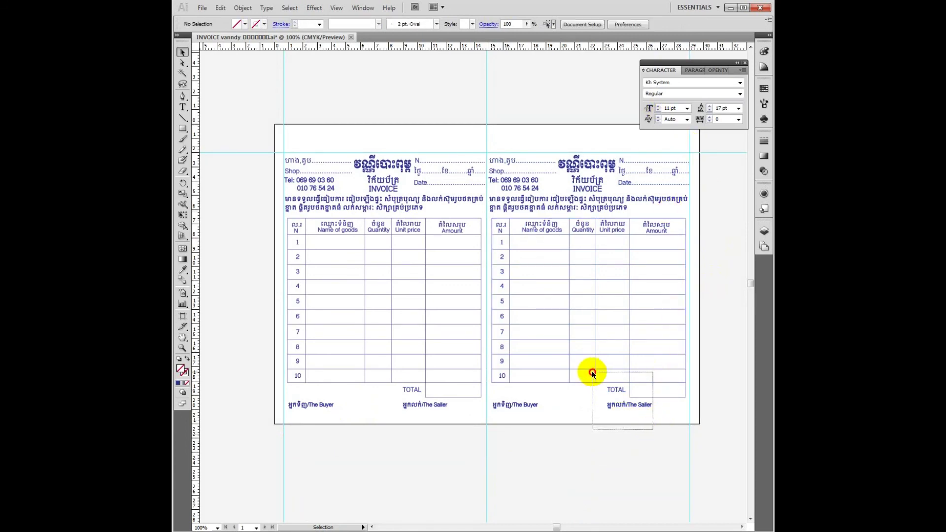
{"action": "left_click_drag", "start_coordinate": [397, 466], "coordinate": [313, 380]}
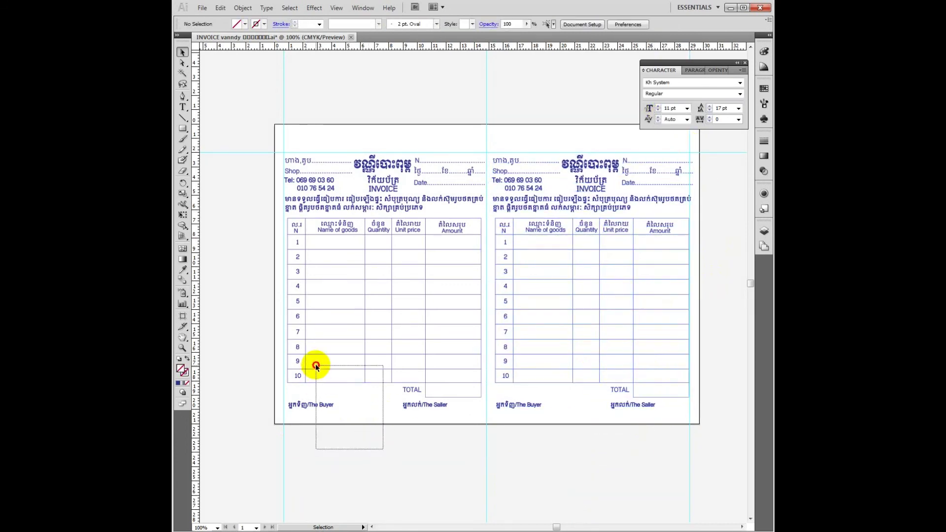
{"action": "left_click", "coordinate": [376, 215]}
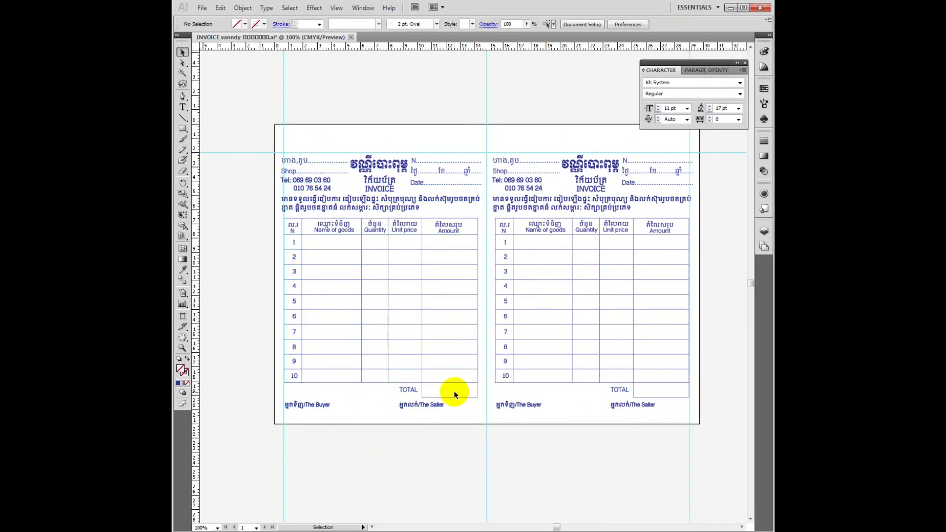
Start Save As and choose the Desktop as the save location.
{"action": "left_click", "coordinate": [202, 7]}
{"action": "left_click", "coordinate": [219, 126]}
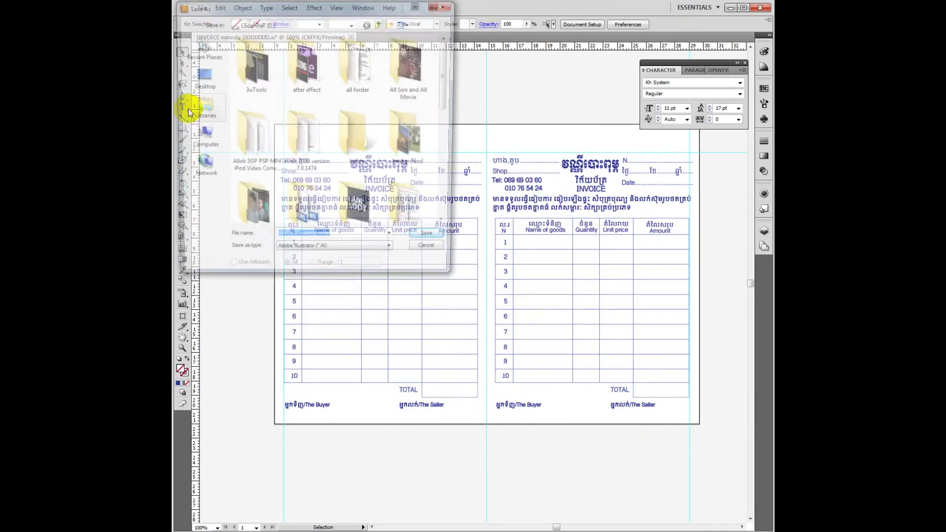
{"action": "left_click", "coordinate": [247, 157]}
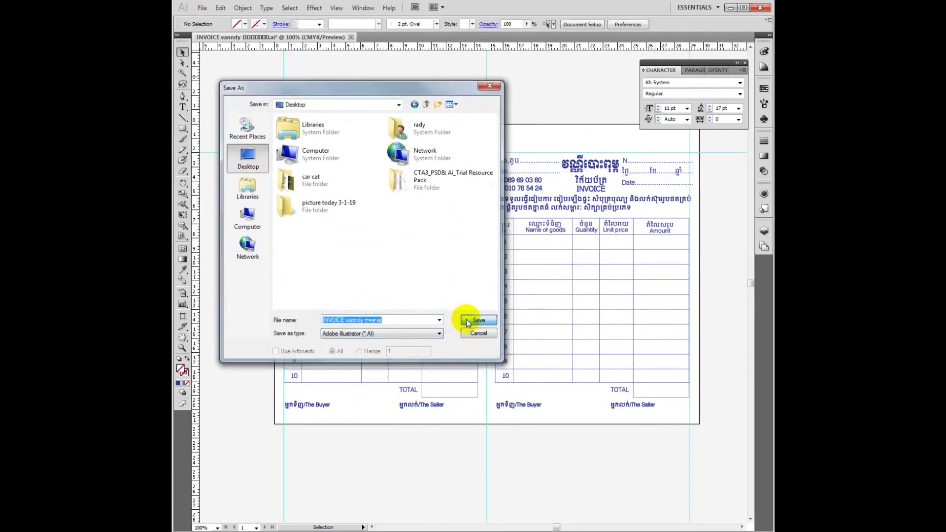